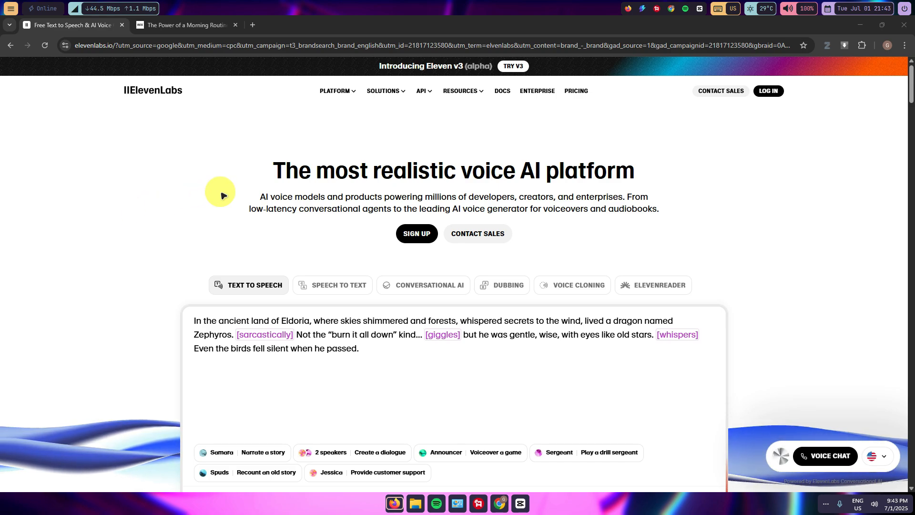
- Look through the blog post "The Power of a Morning Routine: Why How You Start Your Day Matters" on the Wix site
{"action": "left_click", "coordinate": [184, 26]}
{"action": "scroll", "coordinate": [203, 178], "scroll_direction": "up", "scroll_amount": 3}
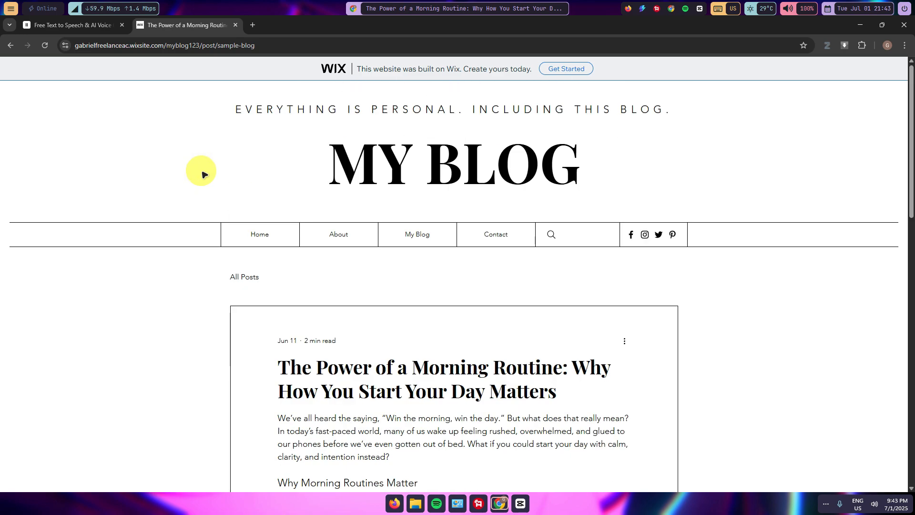
{"action": "scroll", "coordinate": [205, 172], "scroll_direction": "down", "scroll_amount": 4}
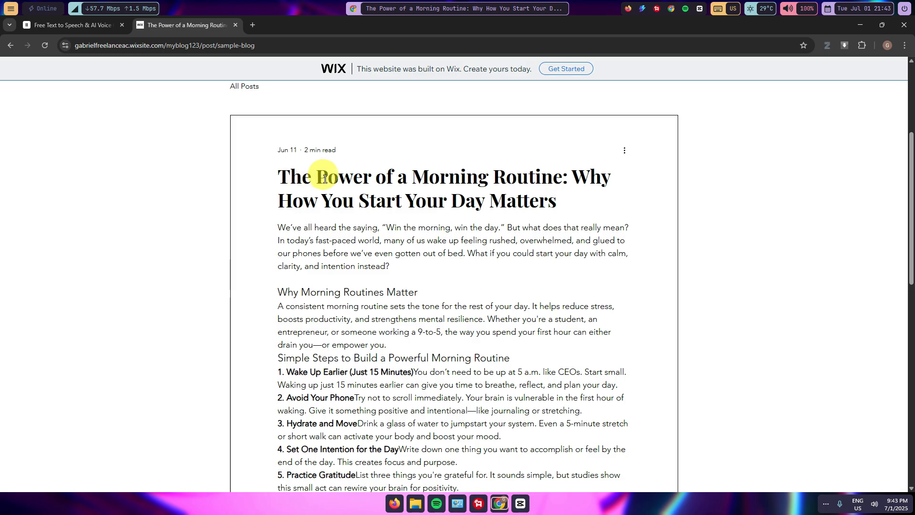
{"action": "scroll", "coordinate": [353, 182], "scroll_direction": "down", "scroll_amount": 4}
{"action": "scroll", "coordinate": [367, 183], "scroll_direction": "up", "scroll_amount": 4}
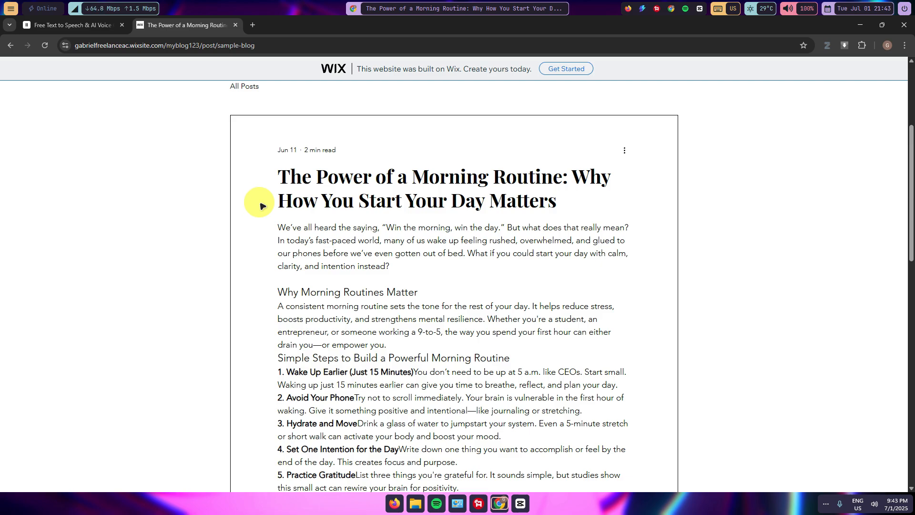
{"action": "scroll", "coordinate": [264, 203], "scroll_direction": "down", "scroll_amount": 5}
{"action": "scroll", "coordinate": [333, 209], "scroll_direction": "up", "scroll_amount": 4}
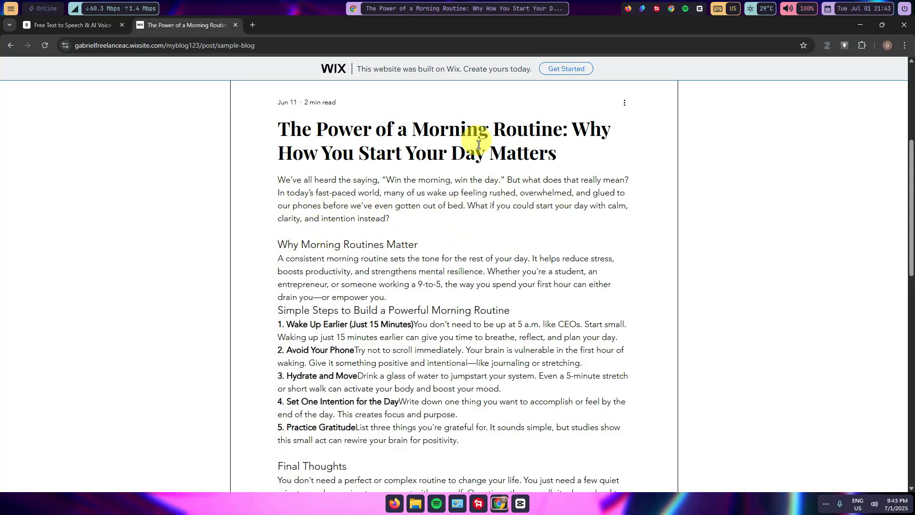
{"action": "scroll", "coordinate": [474, 143], "scroll_direction": "up", "scroll_amount": 5}
{"action": "scroll", "coordinate": [468, 202], "scroll_direction": "down", "scroll_amount": 4}
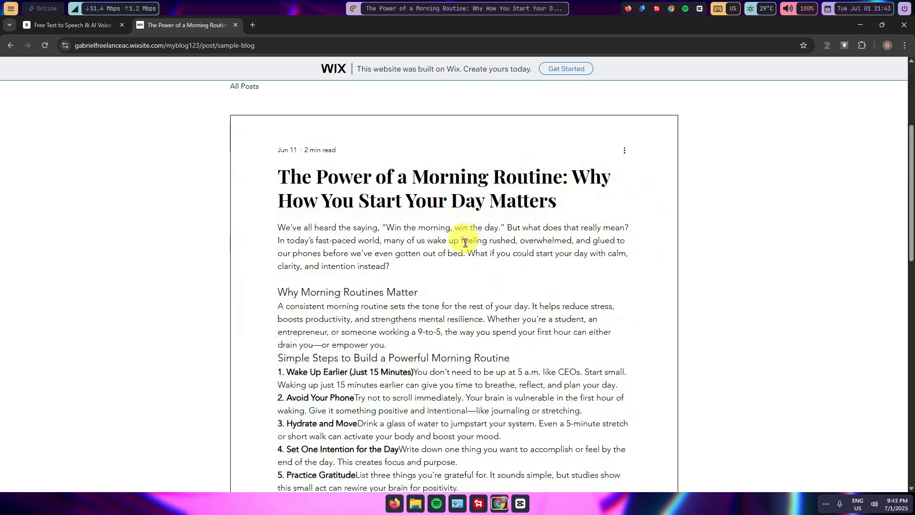
- Copy the whole blog post, from its title to the end of the Final Thoughts section
{"action": "left_click_drag", "start_coordinate": [276, 165], "coordinate": [491, 254]}
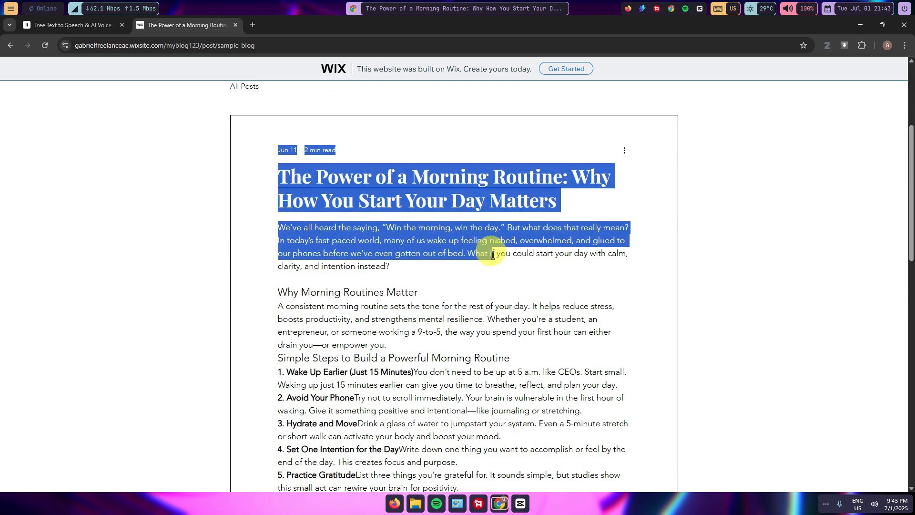
{"action": "left_click", "coordinate": [342, 204]}
{"action": "scroll", "coordinate": [419, 272], "scroll_direction": "down", "scroll_amount": 5}
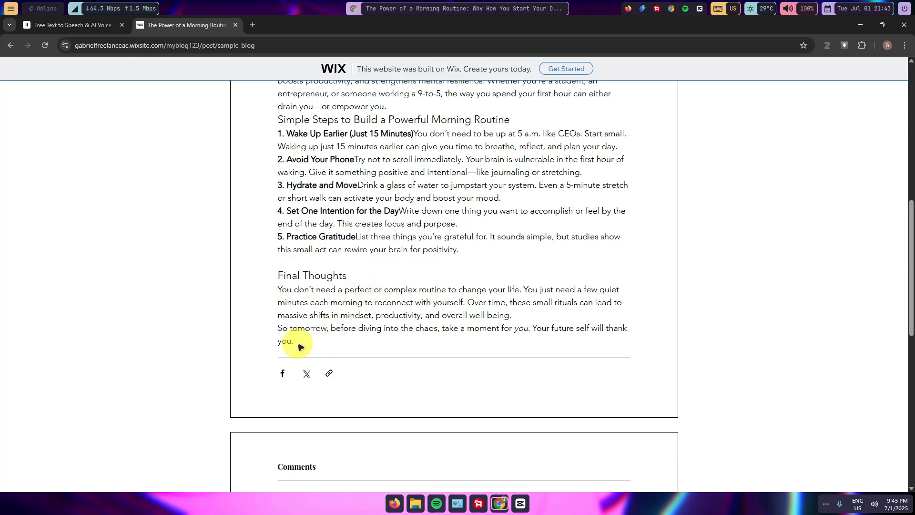
{"action": "left_click_drag", "start_coordinate": [300, 343], "coordinate": [296, 126]}
{"action": "scroll", "coordinate": [280, 240], "scroll_direction": "up", "scroll_amount": 4}
{"action": "right_click", "coordinate": [307, 140]}
{"action": "left_click", "coordinate": [327, 146]}
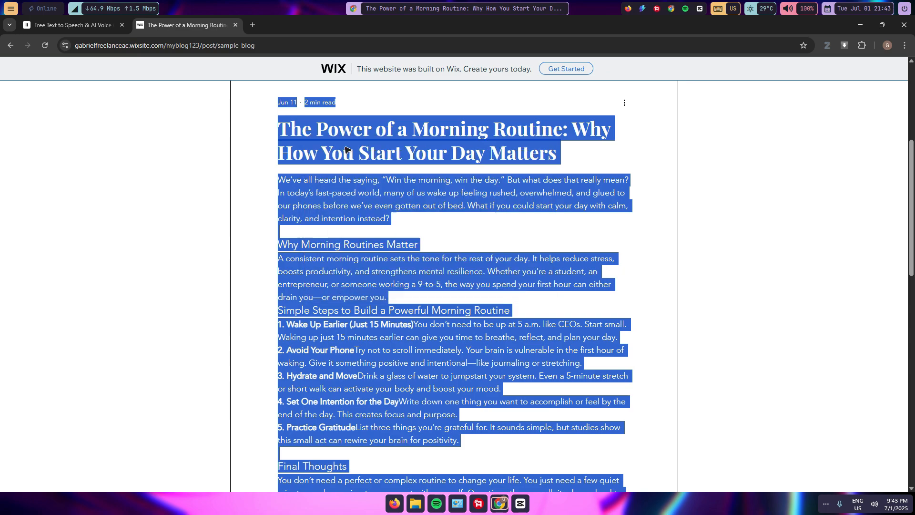
{"action": "scroll", "coordinate": [337, 157], "scroll_direction": "up", "scroll_amount": 1}
{"action": "scroll", "coordinate": [335, 171], "scroll_direction": "up", "scroll_amount": 4}
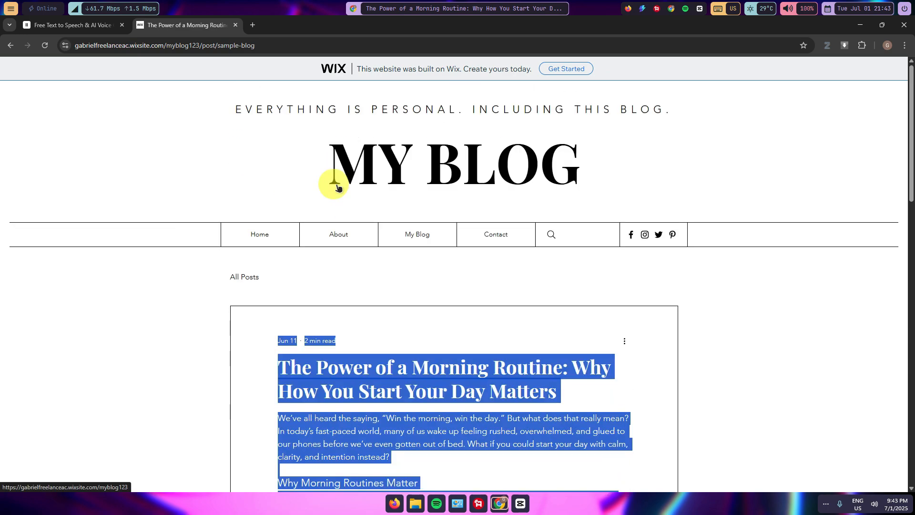
- Log in to ElevenLabs and open the Text to Speech playground
{"action": "left_click", "coordinate": [79, 25]}
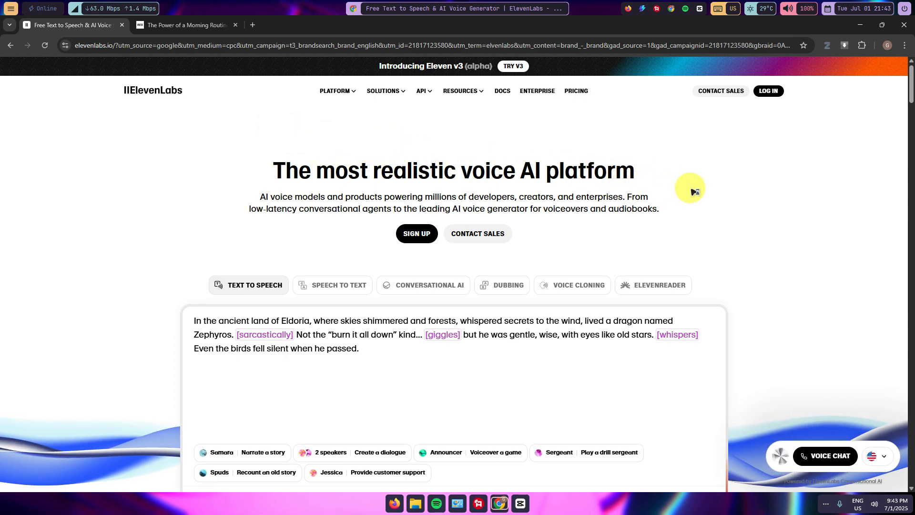
{"action": "left_click", "coordinate": [768, 92]}
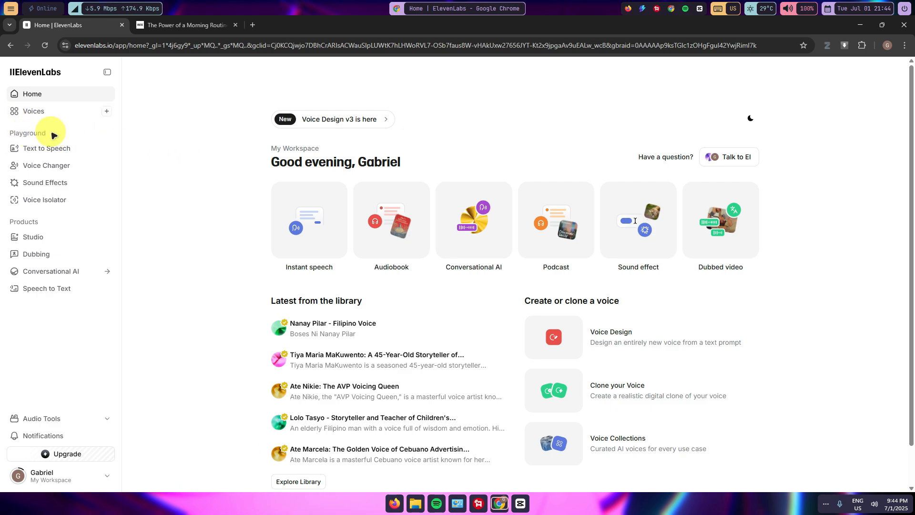
{"action": "left_click", "coordinate": [71, 150]}
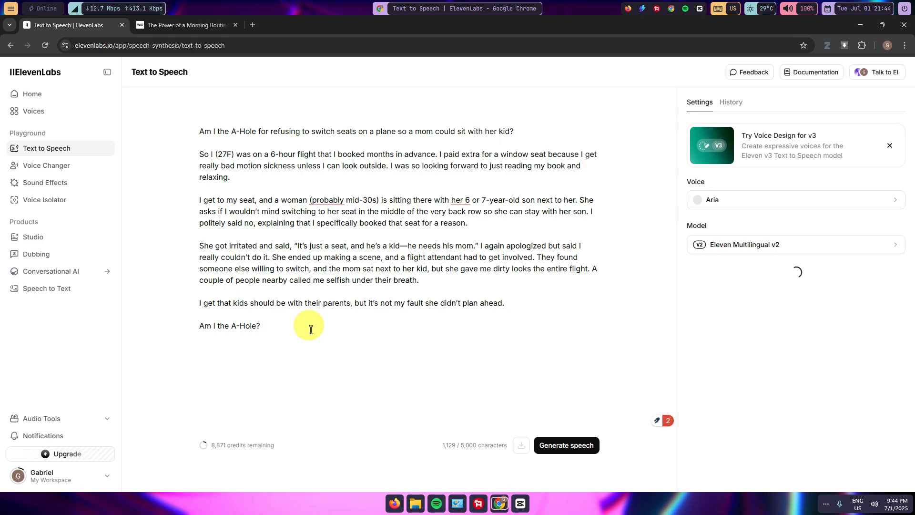
- Replace the existing text in the speech editor with the copied blog post
{"action": "key", "text": "ctrl+a"}
{"action": "key", "text": "BackSpace"}
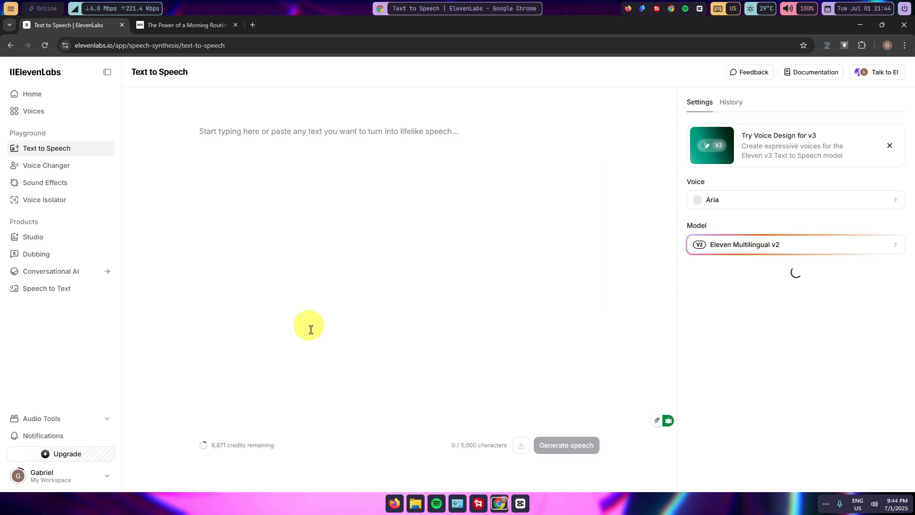
{"action": "key", "text": "ctrl+v"}
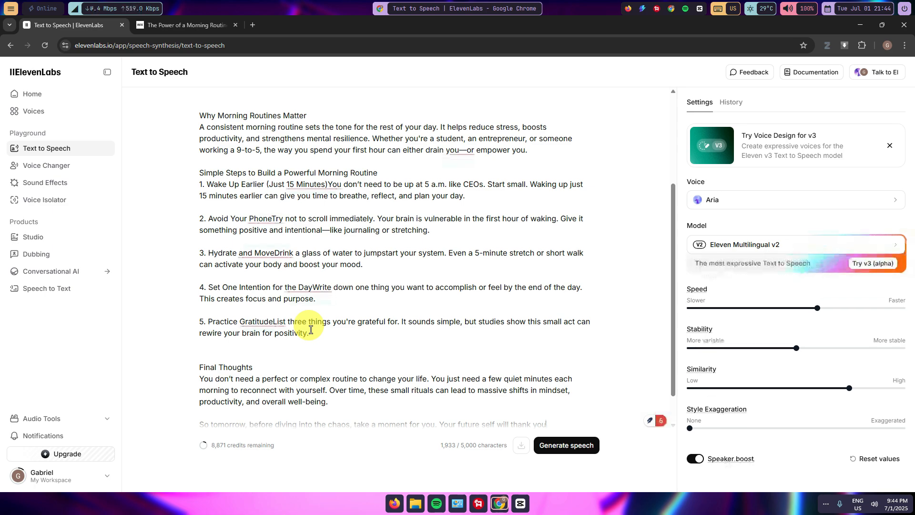
{"action": "scroll", "coordinate": [285, 285], "scroll_direction": "down", "scroll_amount": 1}
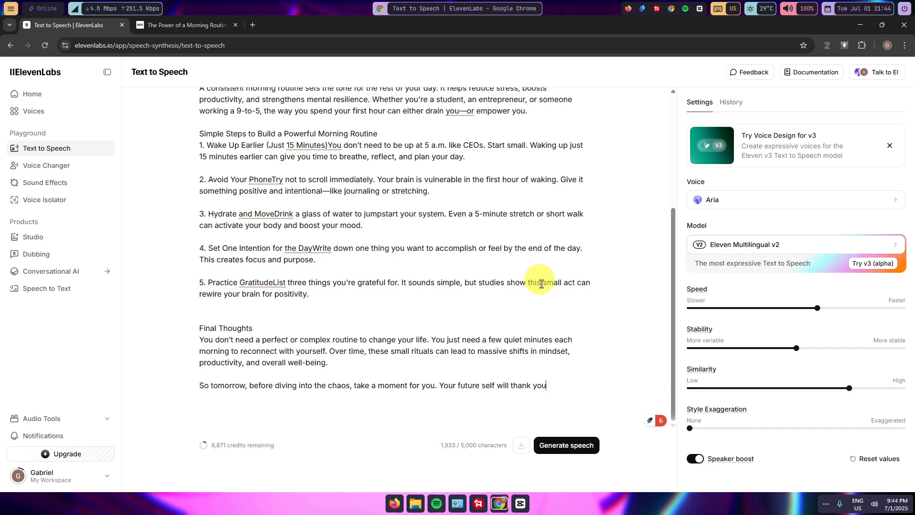
{"action": "scroll", "coordinate": [546, 285], "scroll_direction": "up", "scroll_amount": 4}
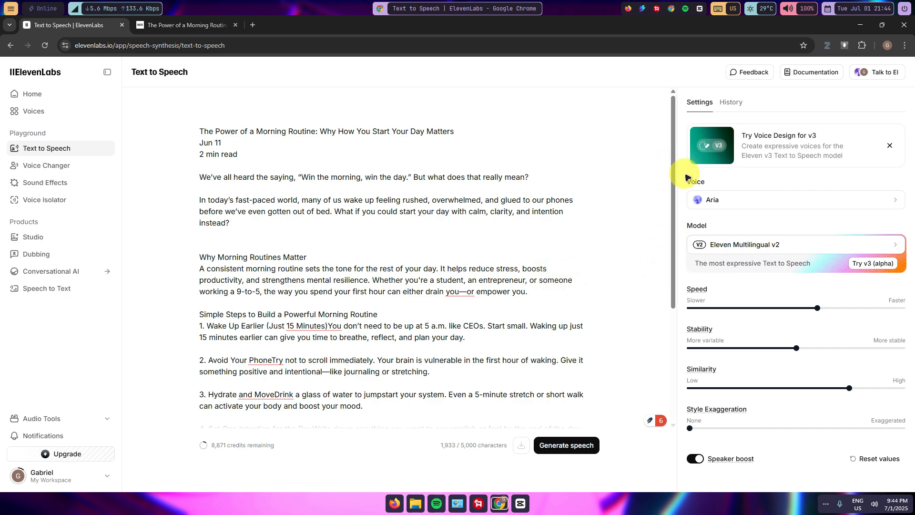
- Browse the default voices, preview Adam, and choose Adam as the narration voice
{"action": "left_click", "coordinate": [772, 199]}
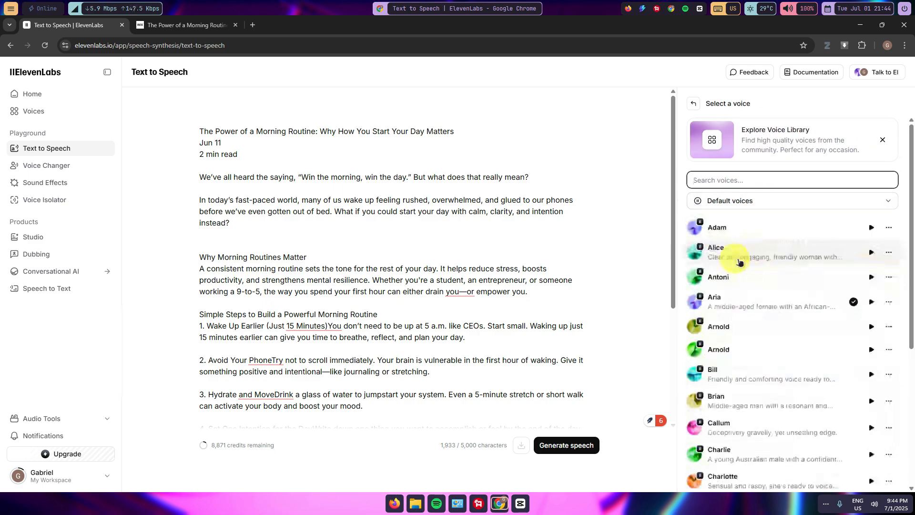
{"action": "scroll", "coordinate": [742, 248], "scroll_direction": "down", "scroll_amount": 5}
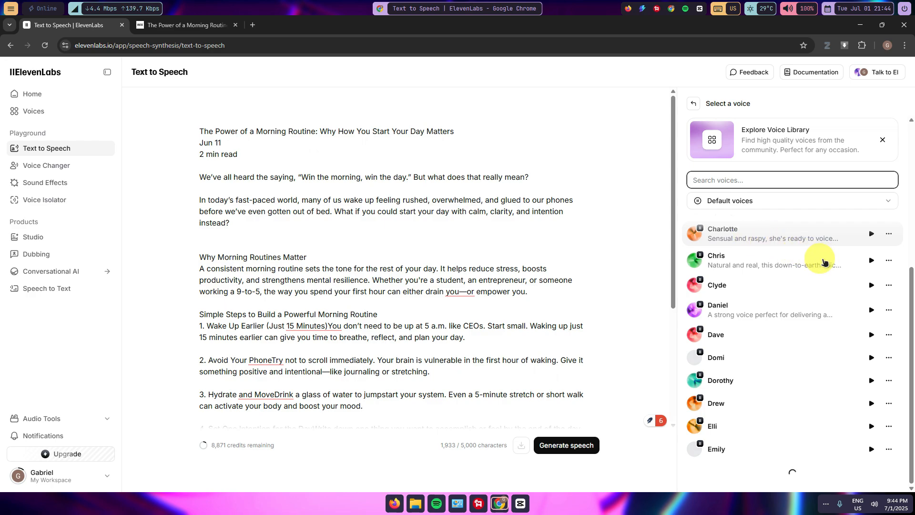
{"action": "scroll", "coordinate": [823, 262], "scroll_direction": "up", "scroll_amount": 5}
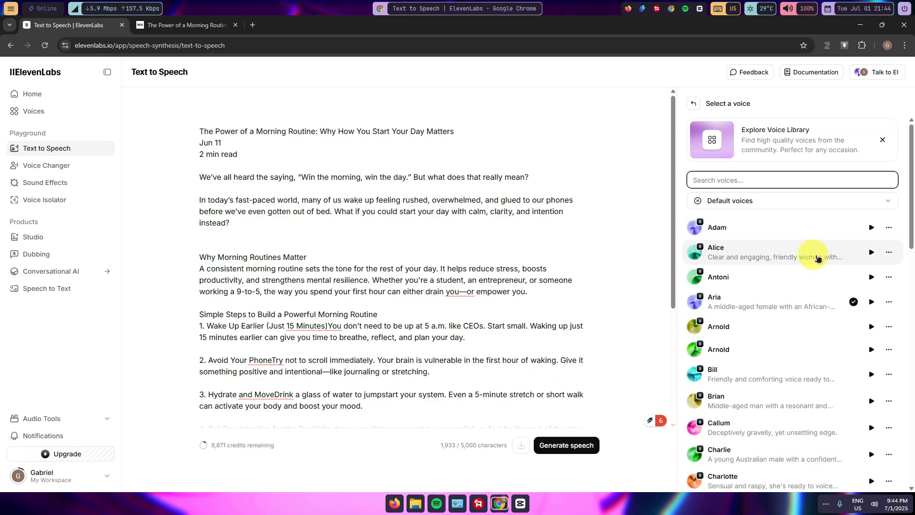
{"action": "left_click", "coordinate": [871, 229]}
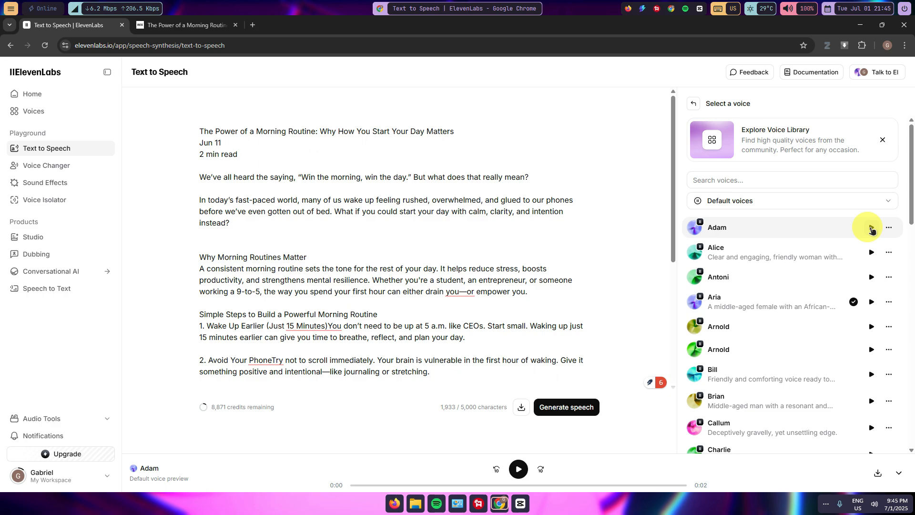
{"action": "scroll", "coordinate": [805, 247], "scroll_direction": "down", "scroll_amount": 15}
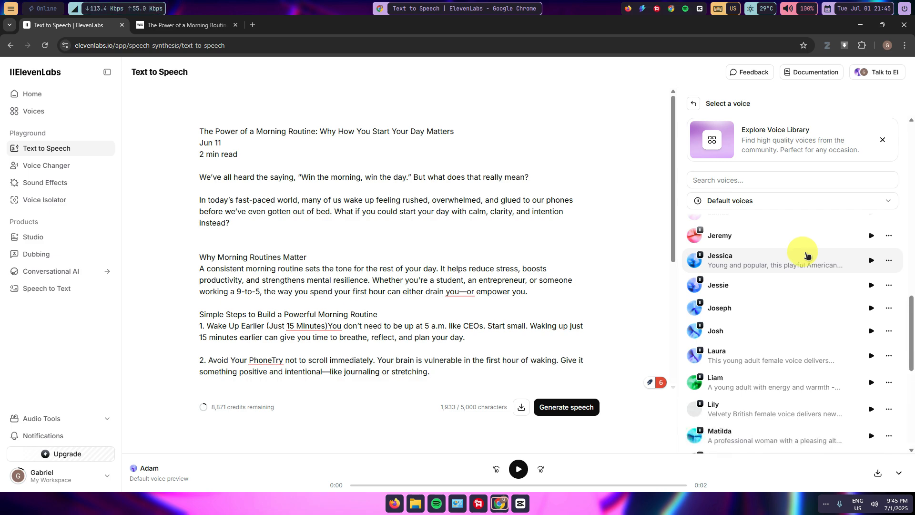
{"action": "scroll", "coordinate": [806, 258], "scroll_direction": "down", "scroll_amount": 5}
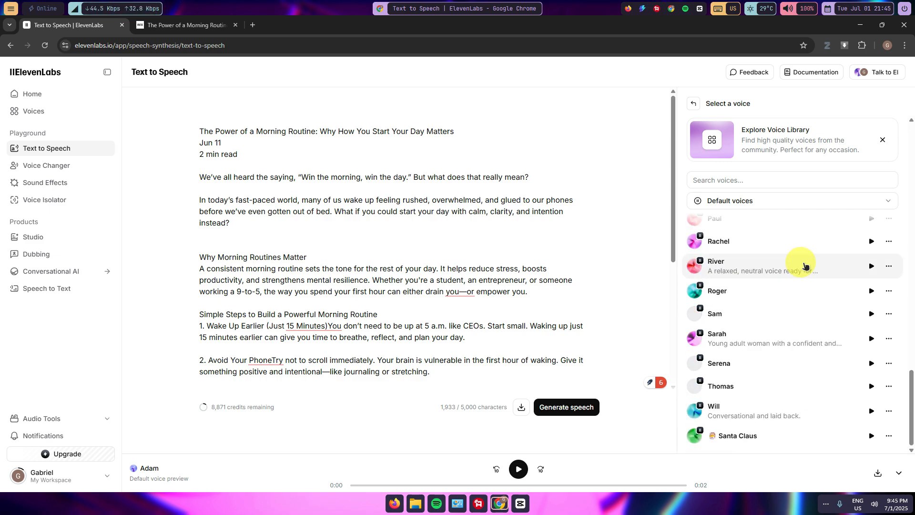
{"action": "scroll", "coordinate": [805, 266], "scroll_direction": "up", "scroll_amount": 20}
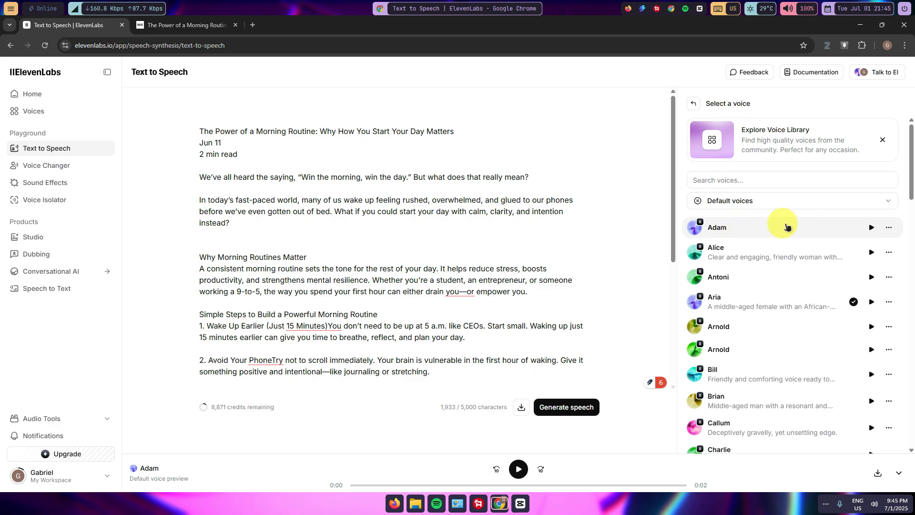
{"action": "left_click", "coordinate": [809, 230]}
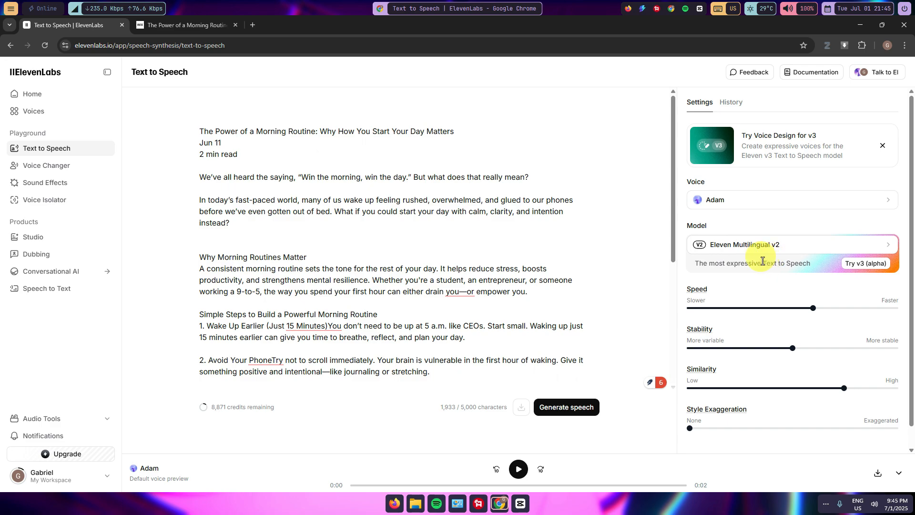
- Review the available speech models and the speed, stability, similarity, style exaggeration and speaker boost settings
{"action": "left_click", "coordinate": [749, 243]}
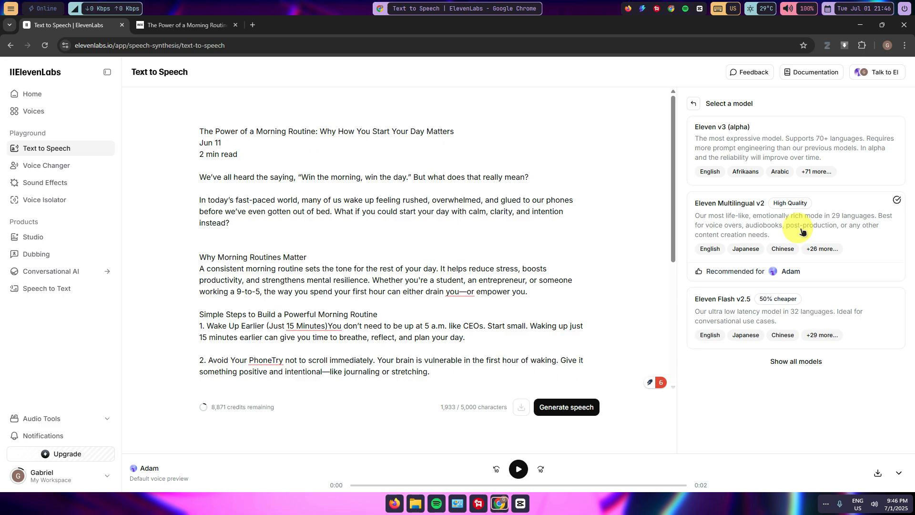
{"action": "left_click", "coordinate": [694, 103]}
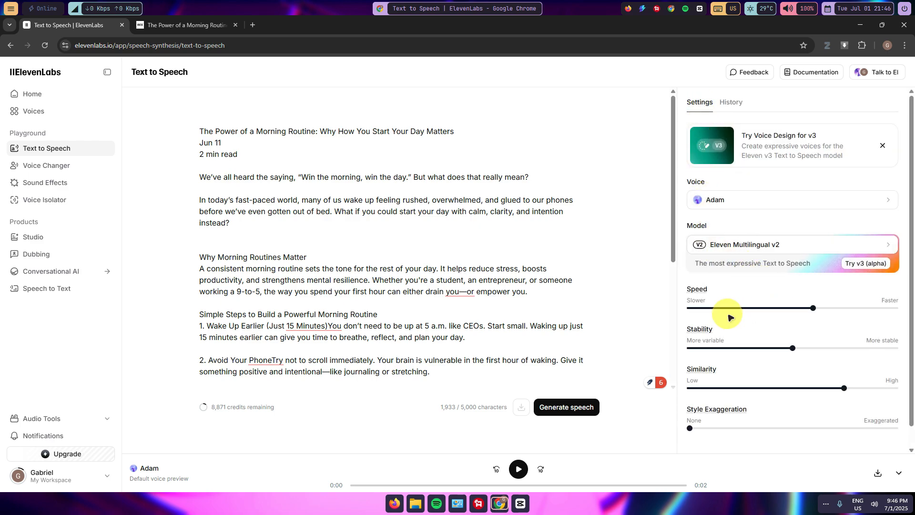
{"action": "scroll", "coordinate": [730, 316], "scroll_direction": "down", "scroll_amount": 1}
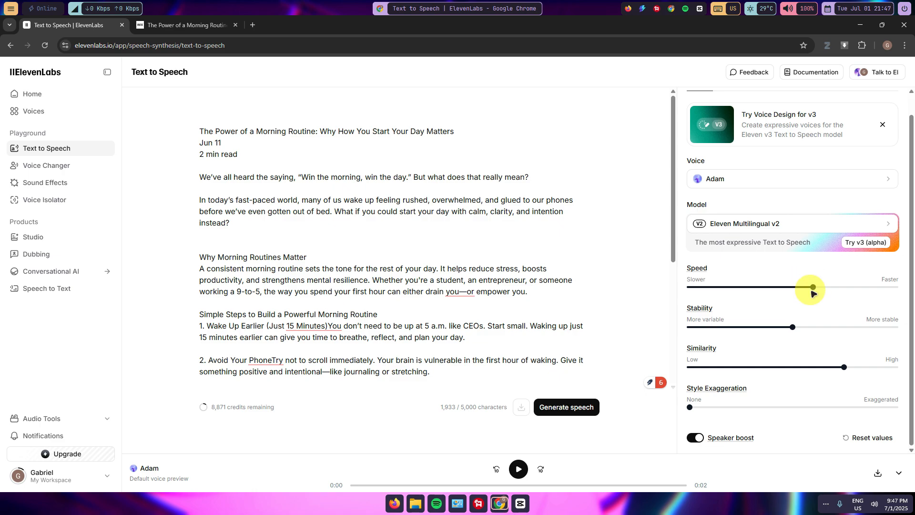
{"action": "mouse_move", "coordinate": [814, 288]}
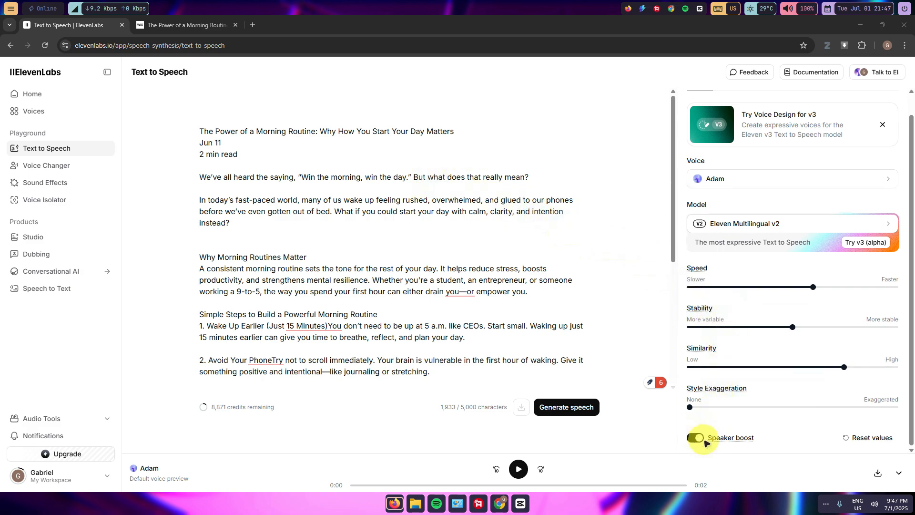
{"action": "mouse_move", "coordinate": [724, 439]}
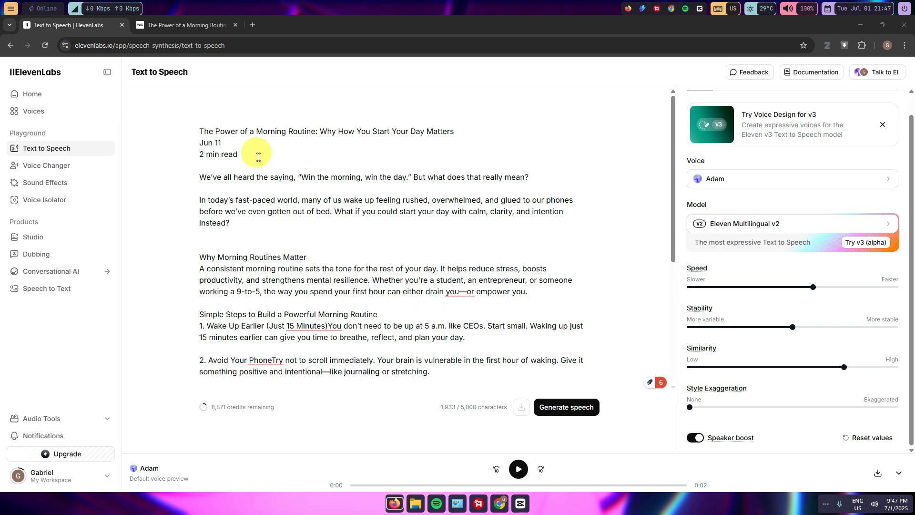
- Generate the speech from the blog text and download the audio as an MP3
{"action": "left_click", "coordinate": [579, 411]}
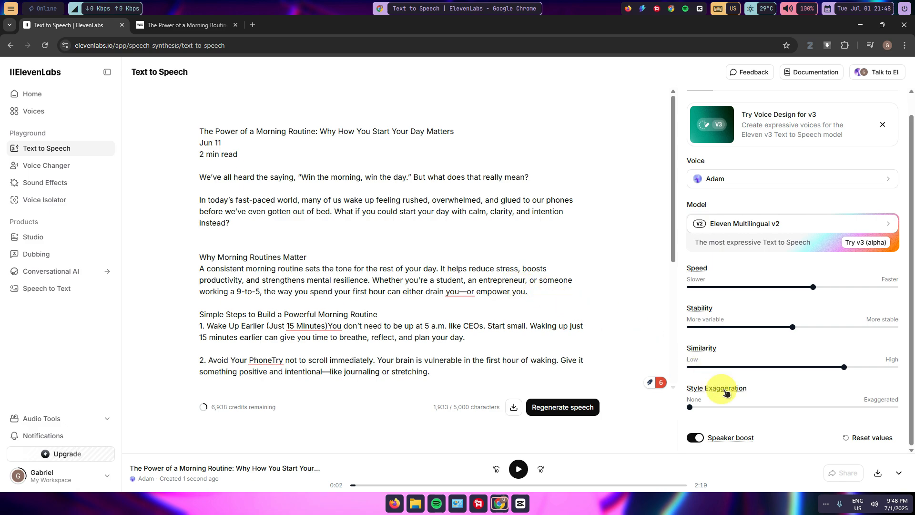
{"action": "left_click", "coordinate": [879, 475]}
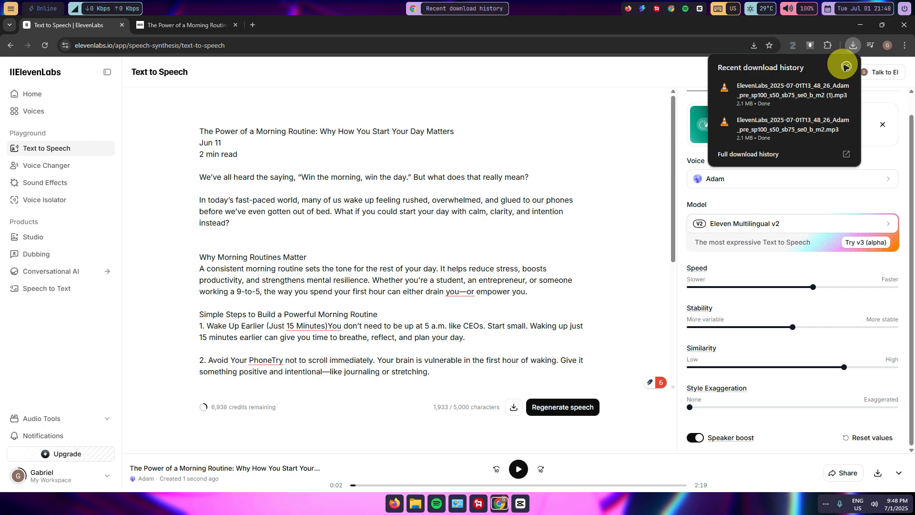
{"action": "left_click", "coordinate": [845, 67]}
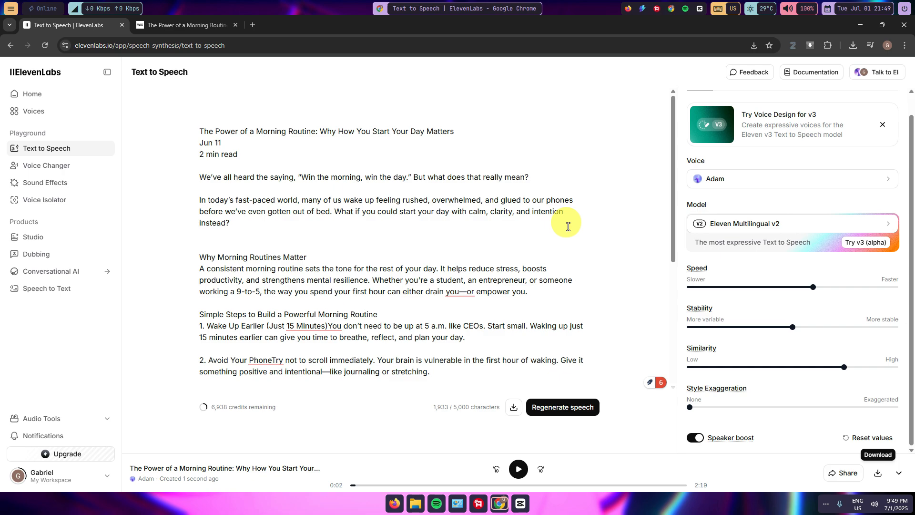
- Switch to CapCut, create a new project and import the newest ElevenLabs MP3 from the Downloads folder
{"action": "left_click", "coordinate": [522, 504]}
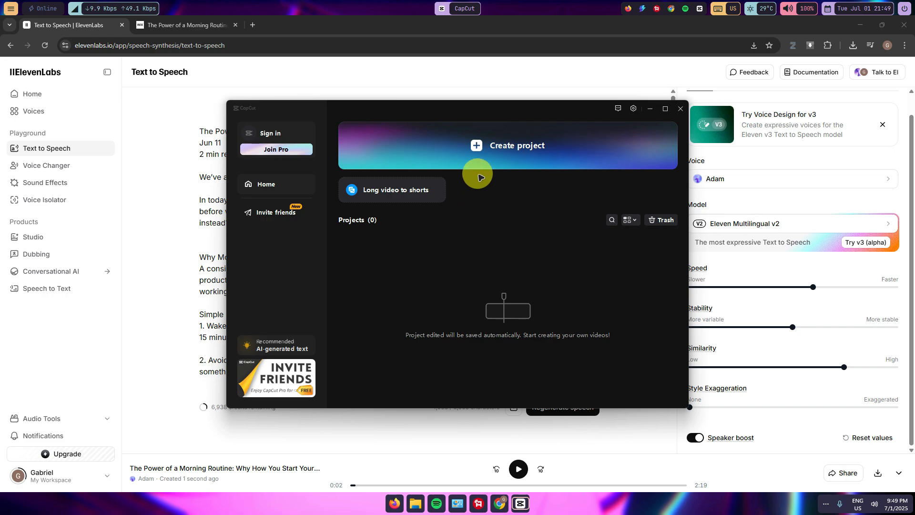
{"action": "left_click", "coordinate": [491, 147]}
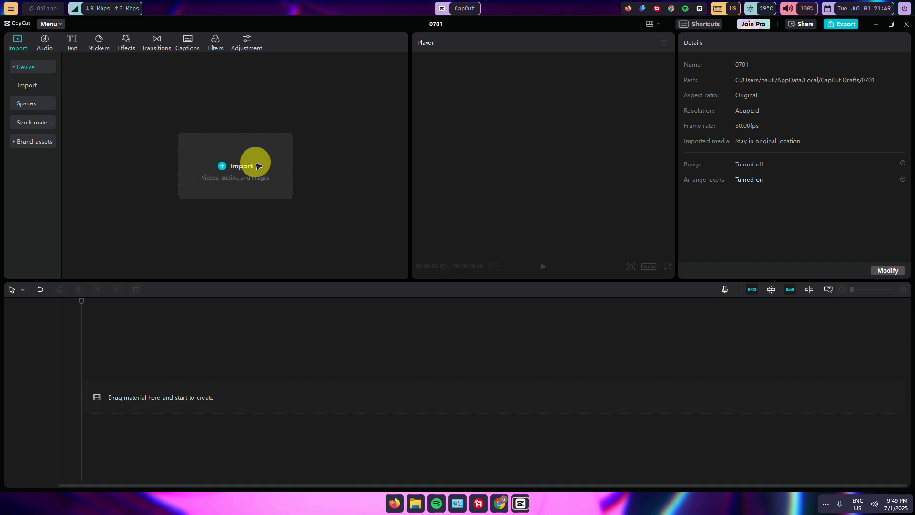
{"action": "left_click", "coordinate": [259, 165]}
{"action": "left_click", "coordinate": [42, 125]}
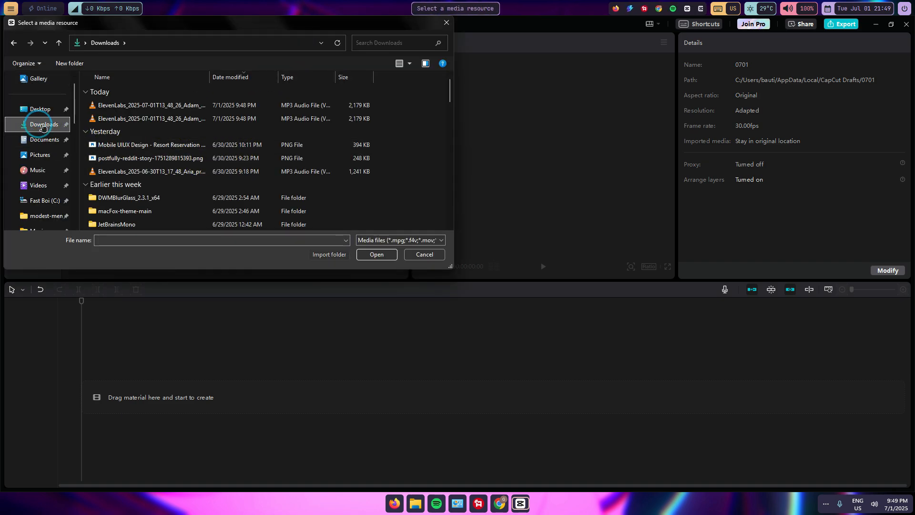
{"action": "double_click", "coordinate": [188, 105]}
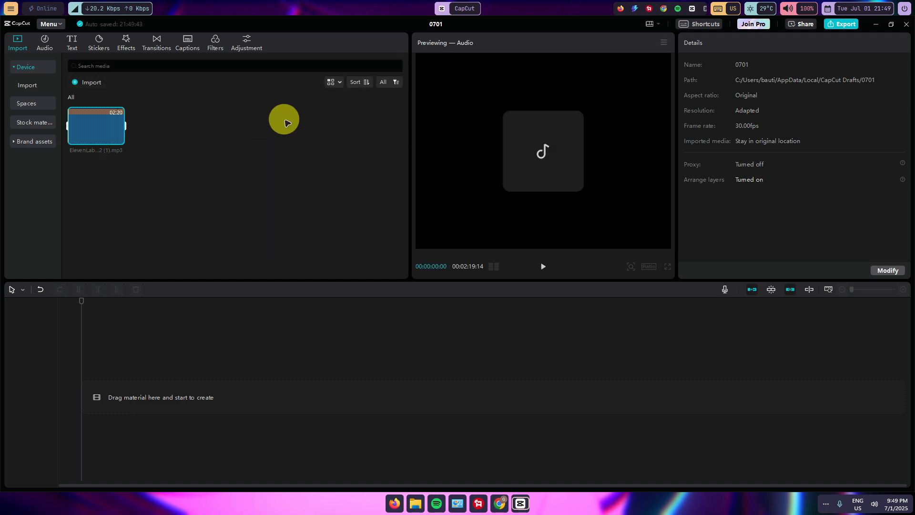
- Place the imported voiceover at the start of the timeline, play a short preview and return the playhead to the beginning
{"action": "left_click_drag", "start_coordinate": [91, 138], "coordinate": [81, 395]}
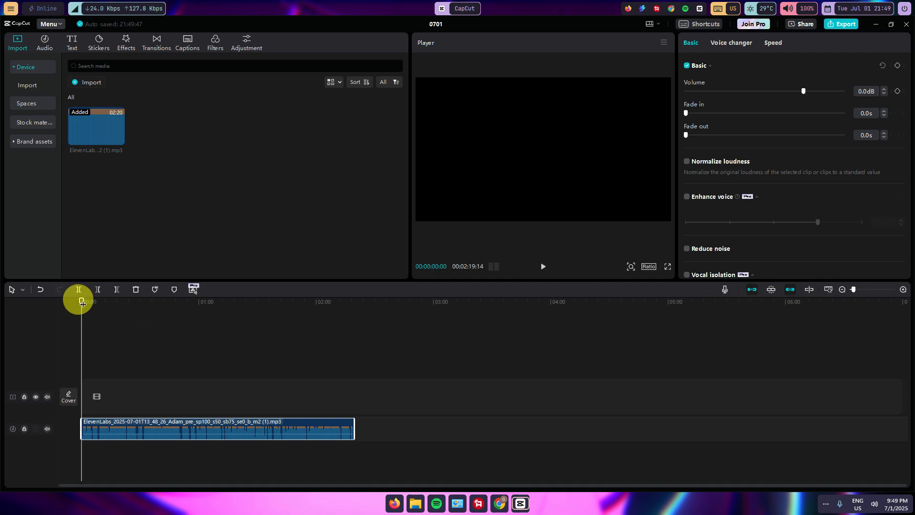
{"action": "left_click_drag", "start_coordinate": [83, 304], "coordinate": [80, 360]}
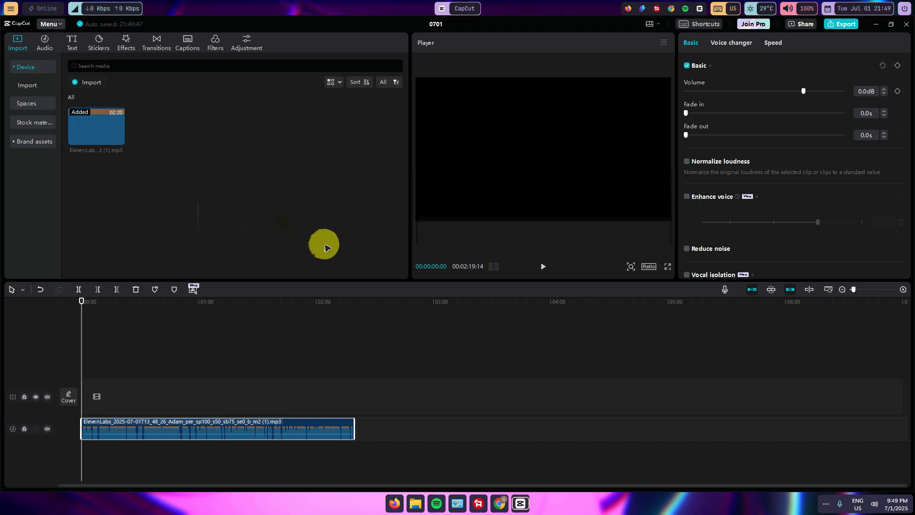
{"action": "left_click", "coordinate": [543, 267]}
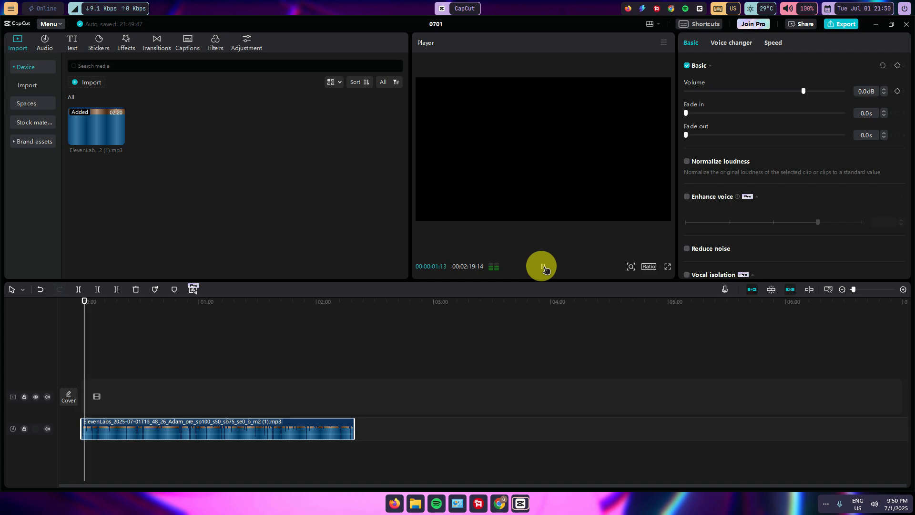
{"action": "left_click", "coordinate": [544, 267]}
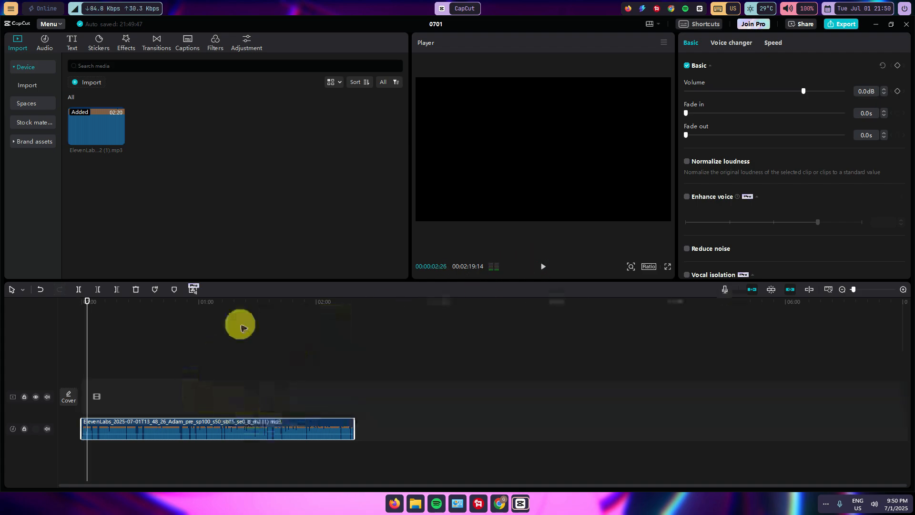
{"action": "left_click", "coordinate": [105, 303]}
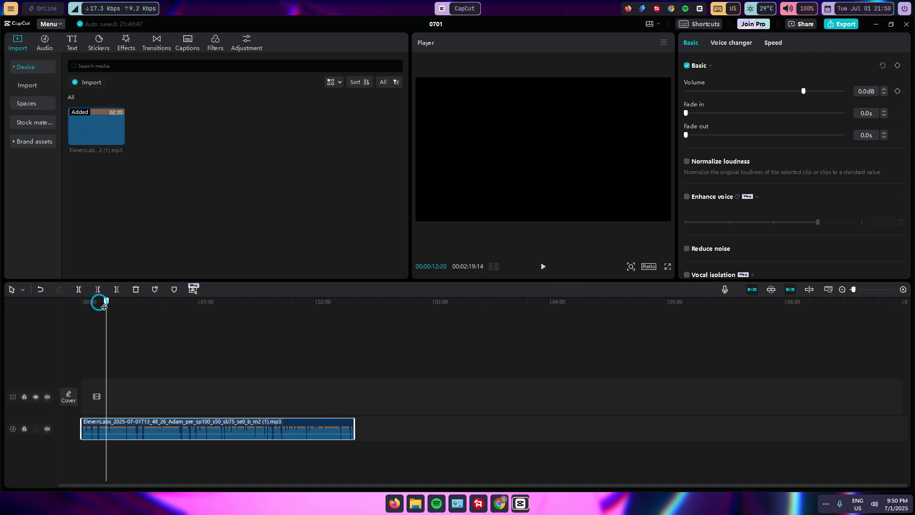
{"action": "left_click_drag", "start_coordinate": [104, 305], "coordinate": [56, 306]}
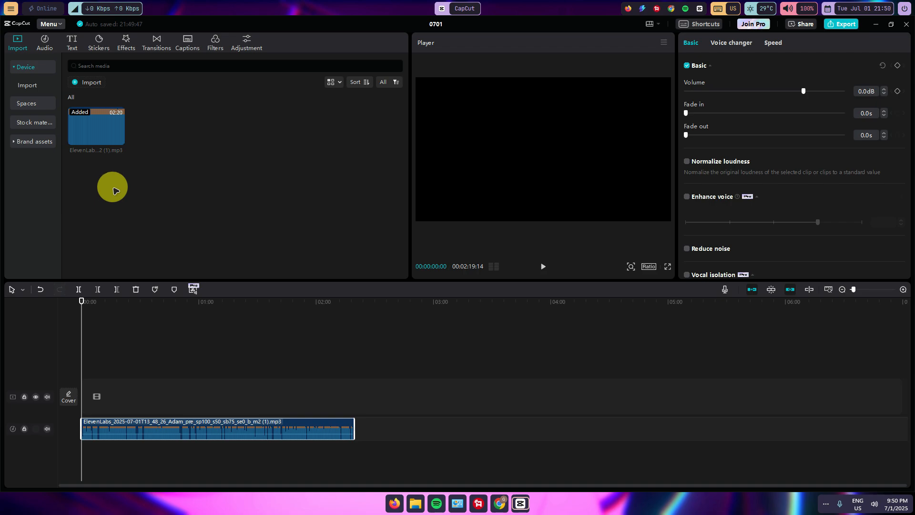
- Search the stock materials for "morning sunrise video"
{"action": "left_click", "coordinate": [31, 123]}
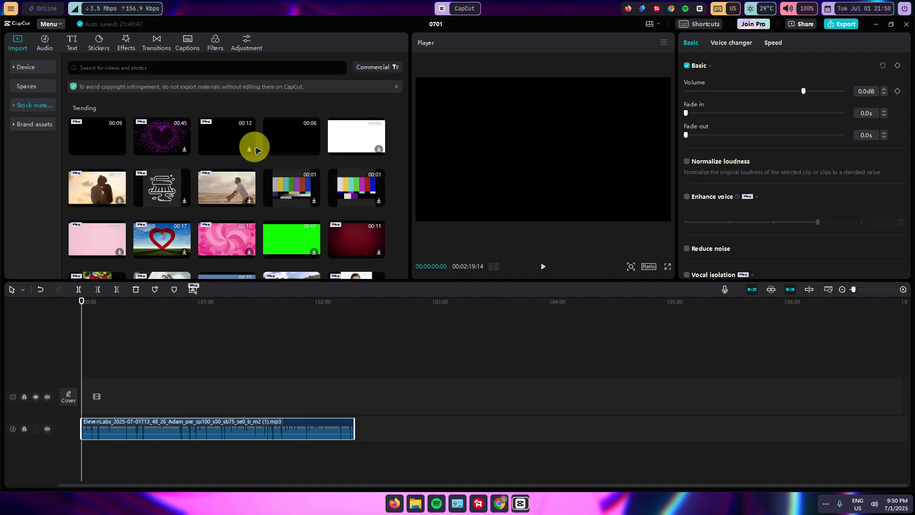
{"action": "left_click", "coordinate": [116, 68]}
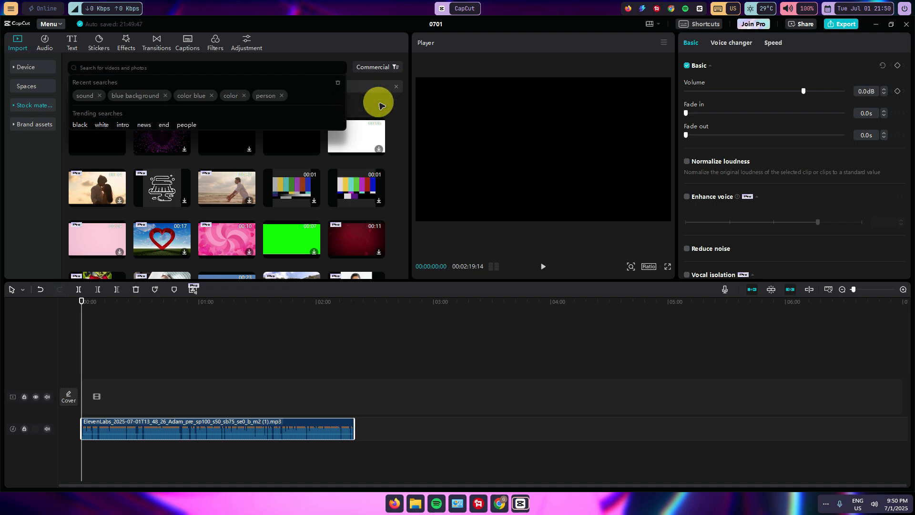
{"action": "type", "text": "mornin"}
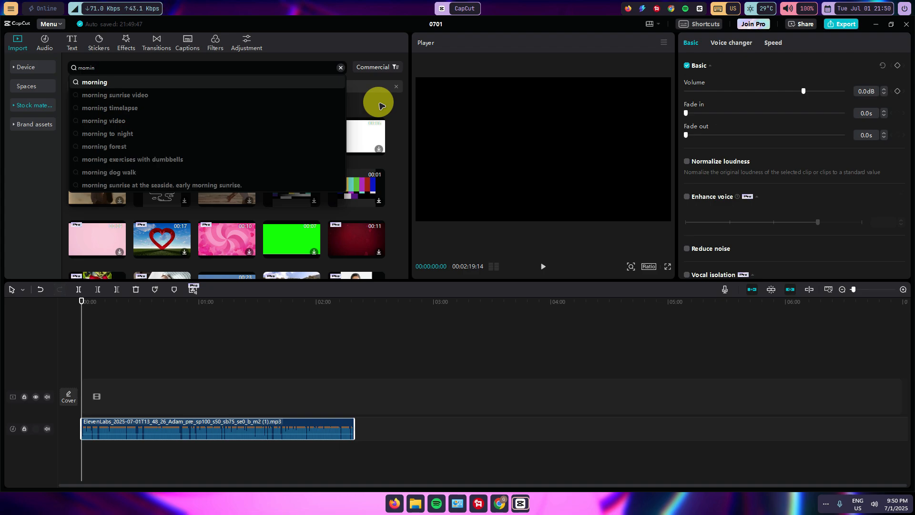
{"action": "left_click", "coordinate": [235, 82]}
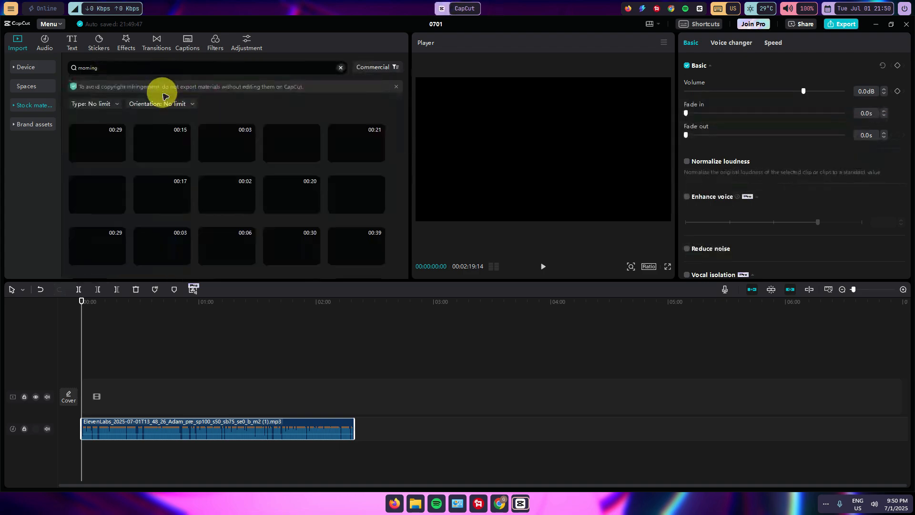
{"action": "left_click", "coordinate": [123, 68]}
{"action": "left_click", "coordinate": [123, 82]}
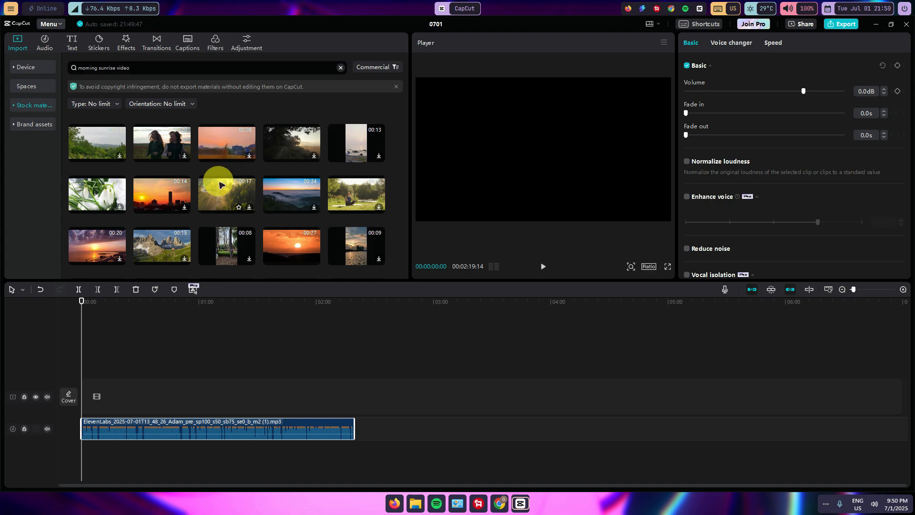
- Add the sunrise field, two women jogging, green meadow and orange city sunrise stock clips in sequence on the video track
{"action": "left_click_drag", "start_coordinate": [224, 143], "coordinate": [78, 400]}
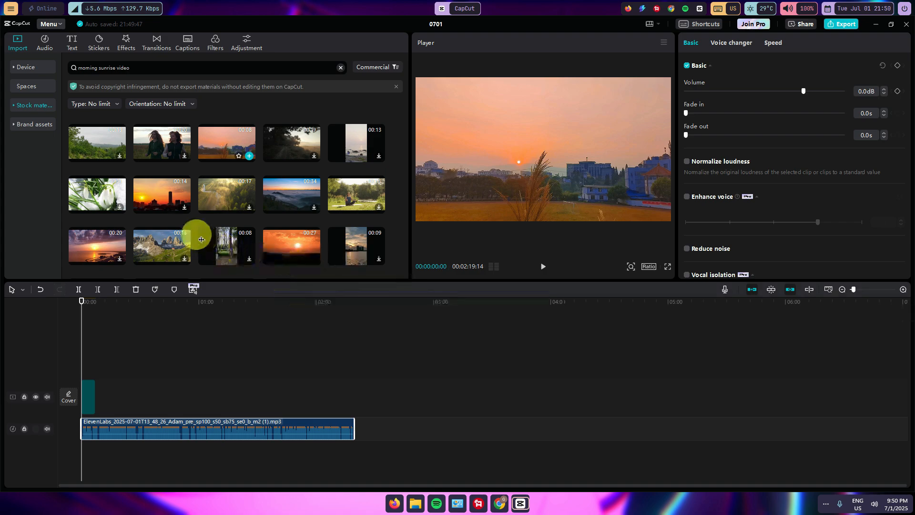
{"action": "left_click_drag", "start_coordinate": [152, 150], "coordinate": [91, 390]}
{"action": "left_click_drag", "start_coordinate": [200, 264], "coordinate": [143, 394]}
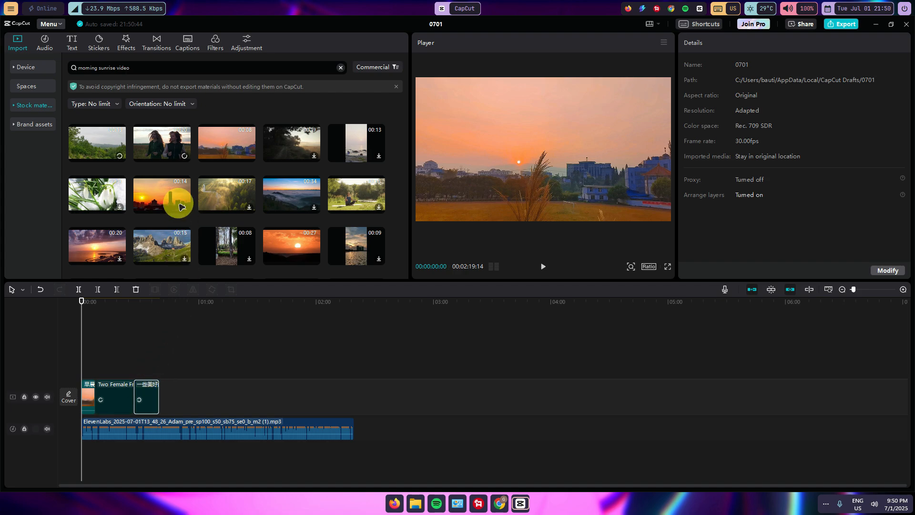
{"action": "left_click_drag", "start_coordinate": [177, 198], "coordinate": [171, 396]}
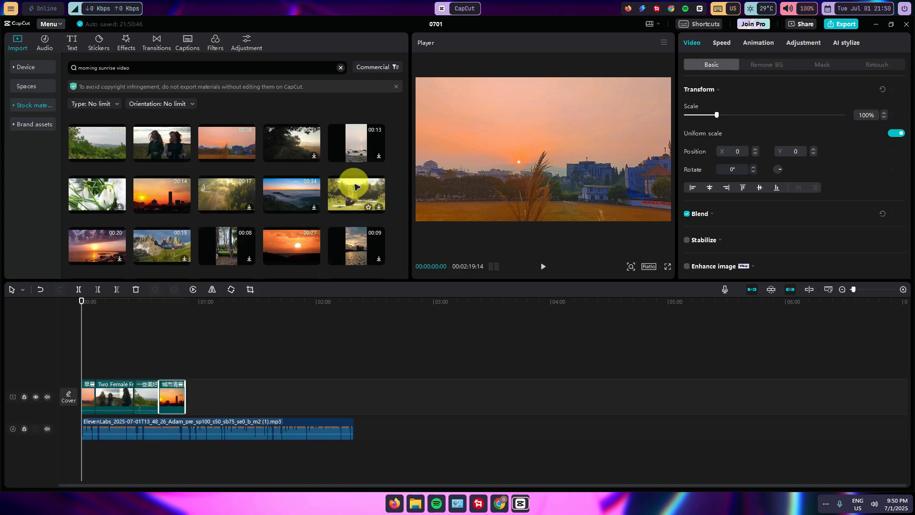
- Append the morning park, misty sunrise, dark sunrise, sunlit tree, Grand Canal and aerial mountain clips to fill the voiceover's length
{"action": "scroll", "coordinate": [351, 188], "scroll_direction": "down", "scroll_amount": 1}
{"action": "left_click_drag", "start_coordinate": [351, 157], "coordinate": [221, 399]}
{"action": "left_click_drag", "start_coordinate": [214, 260], "coordinate": [260, 391]}
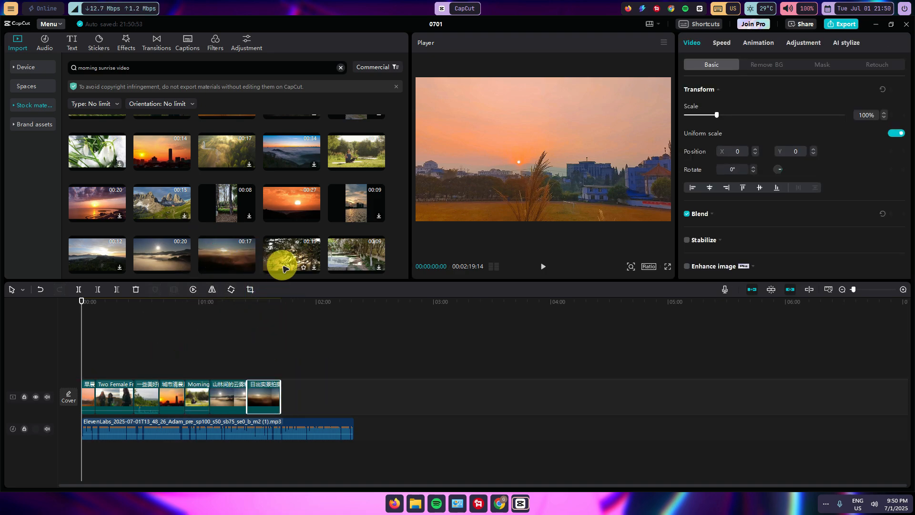
{"action": "left_click_drag", "start_coordinate": [285, 263], "coordinate": [257, 360]}
{"action": "scroll", "coordinate": [261, 207], "scroll_direction": "down", "scroll_amount": 2}
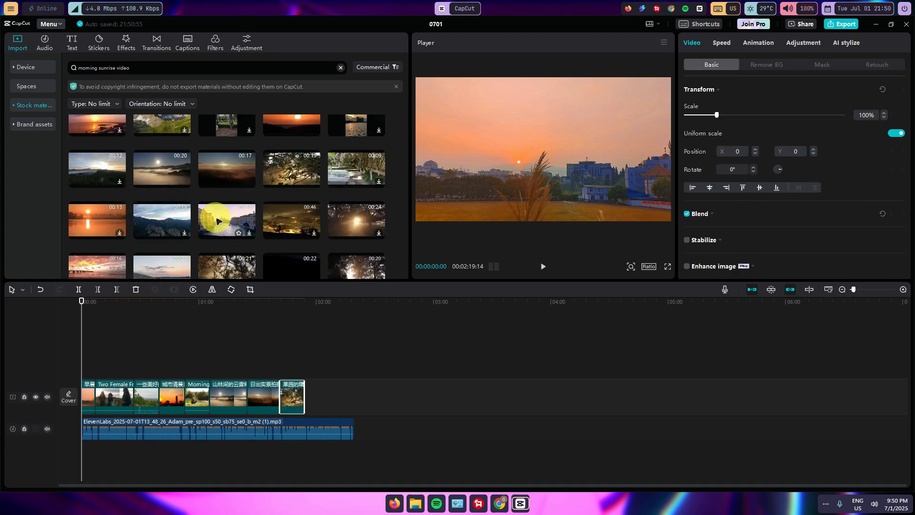
{"action": "left_click_drag", "start_coordinate": [215, 214], "coordinate": [310, 400]}
{"action": "left_click_drag", "start_coordinate": [164, 224], "coordinate": [355, 395]}
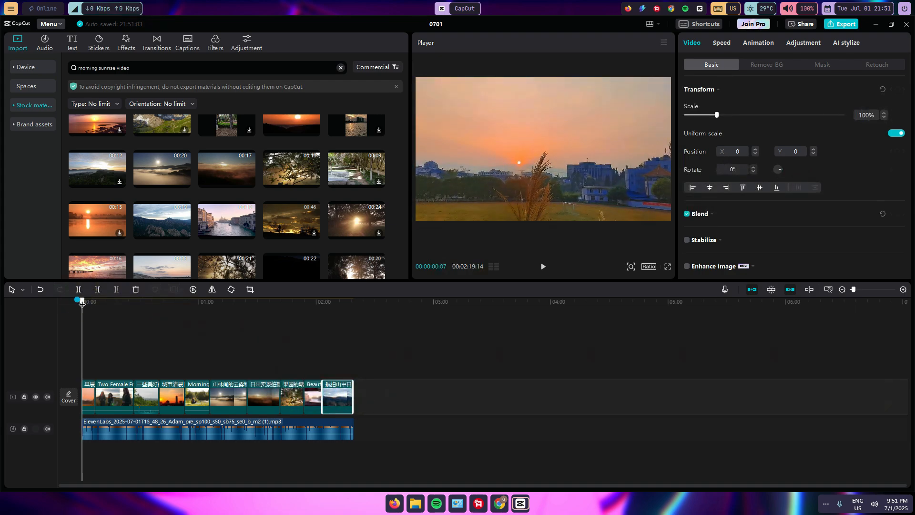
- Extend the final mountain clip to about 16 seconds so its end lines up with the end of the voiceover
{"action": "left_click", "coordinate": [301, 333]}
{"action": "left_click_drag", "start_coordinate": [306, 336], "coordinate": [339, 329]}
{"action": "left_click_drag", "start_coordinate": [853, 289], "coordinate": [866, 291]}
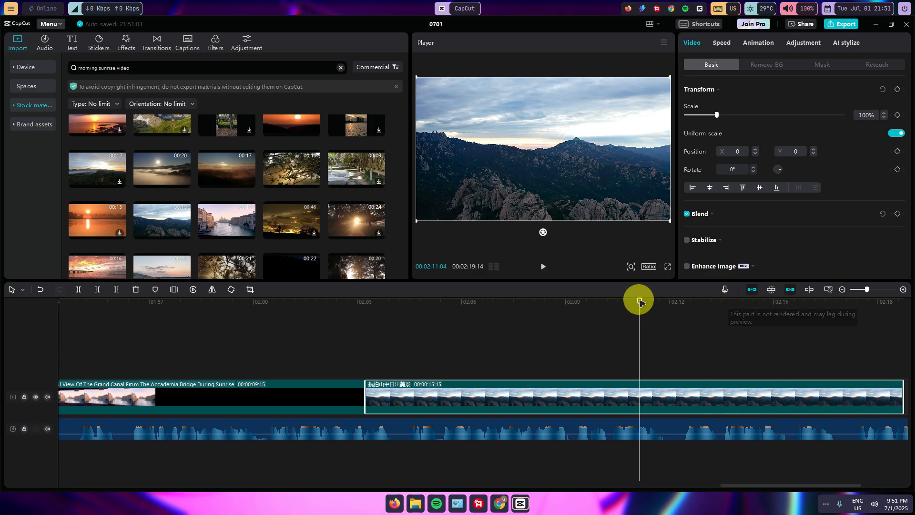
{"action": "left_click_drag", "start_coordinate": [638, 301], "coordinate": [609, 351]}
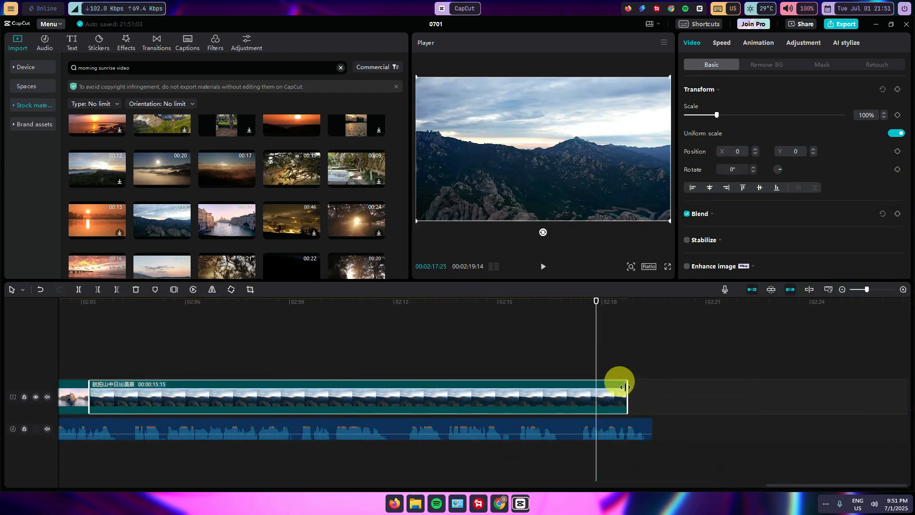
{"action": "left_click_drag", "start_coordinate": [627, 383], "coordinate": [644, 387]}
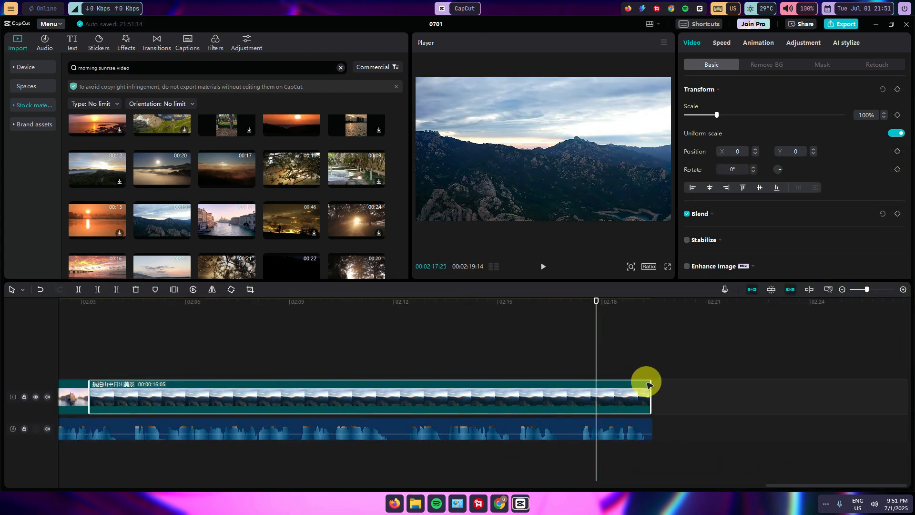
- Return the playhead to the start and generate automatic English captions for the voiceover clip
{"action": "left_click_drag", "start_coordinate": [595, 300], "coordinate": [108, 340]}
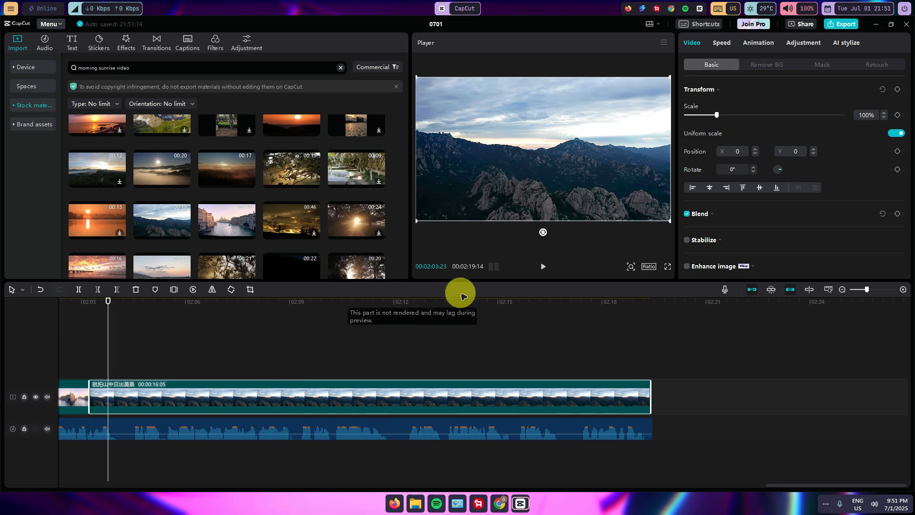
{"action": "left_click_drag", "start_coordinate": [108, 300], "coordinate": [32, 276]}
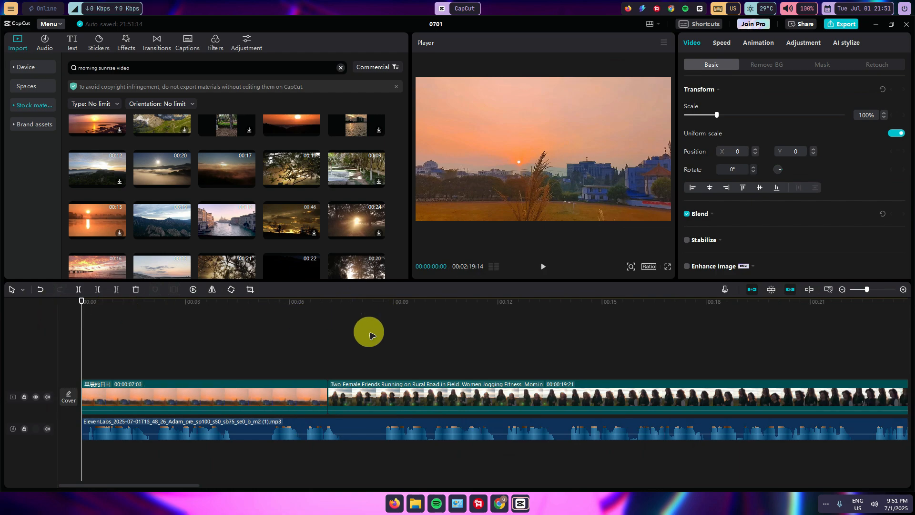
{"action": "left_click", "coordinate": [198, 427]}
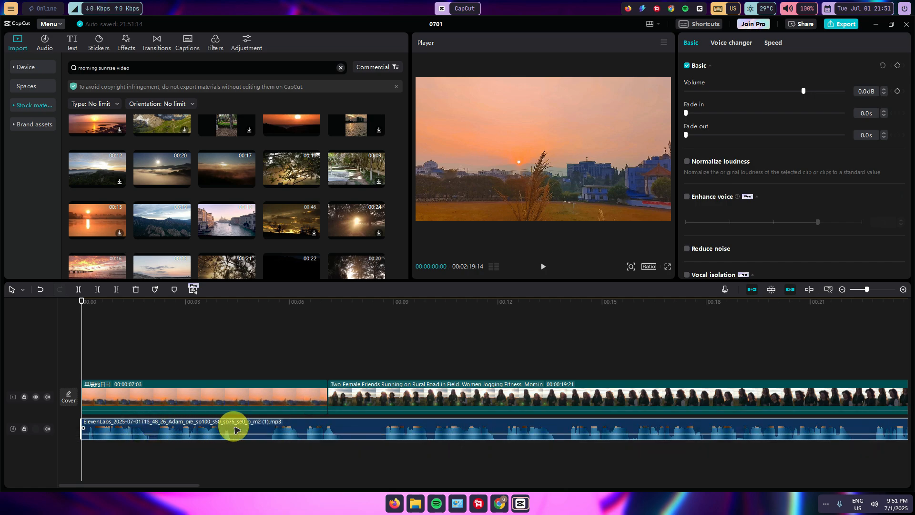
{"action": "left_click", "coordinate": [188, 45]}
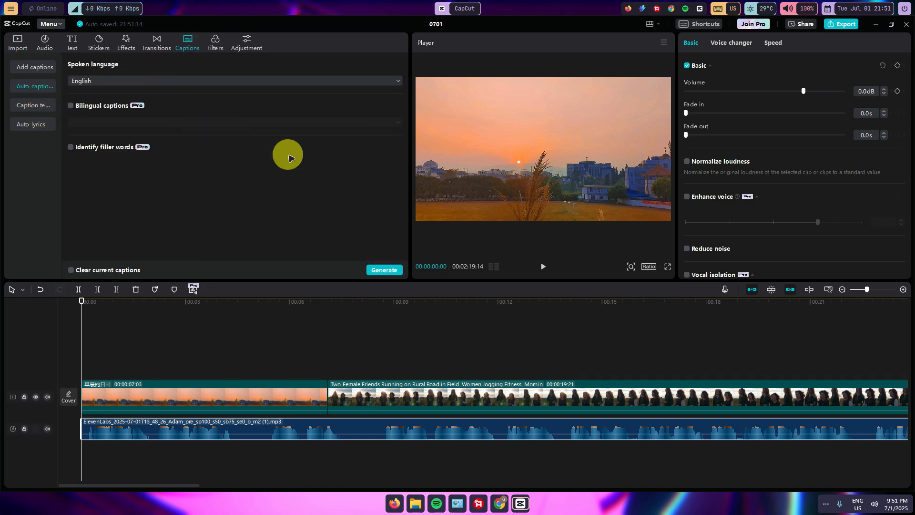
{"action": "left_click", "coordinate": [383, 270]}
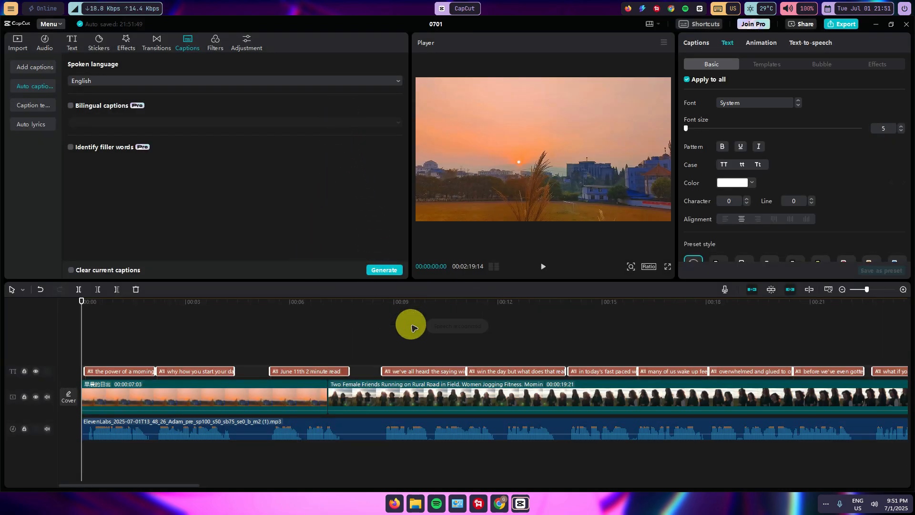
- Play the opening seconds to check the captions and place the playhead within the first caption
{"action": "left_click", "coordinate": [542, 267]}
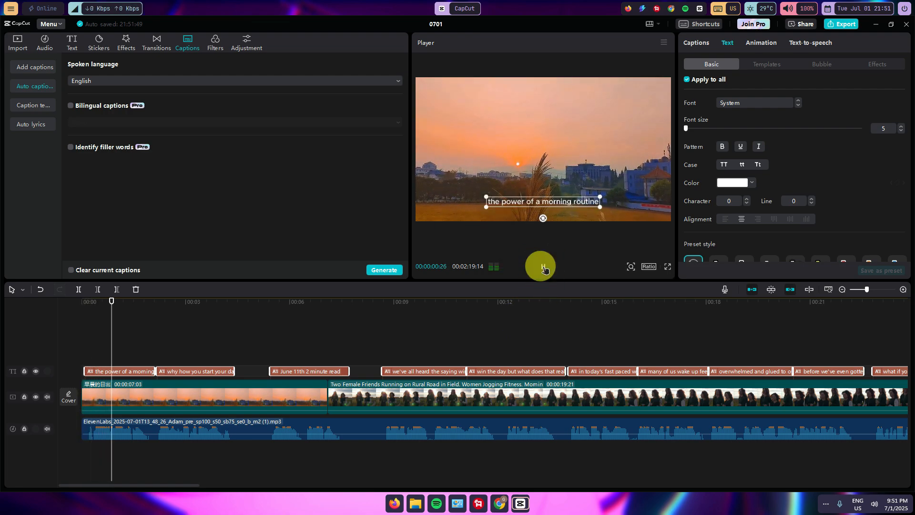
{"action": "left_click", "coordinate": [544, 268]}
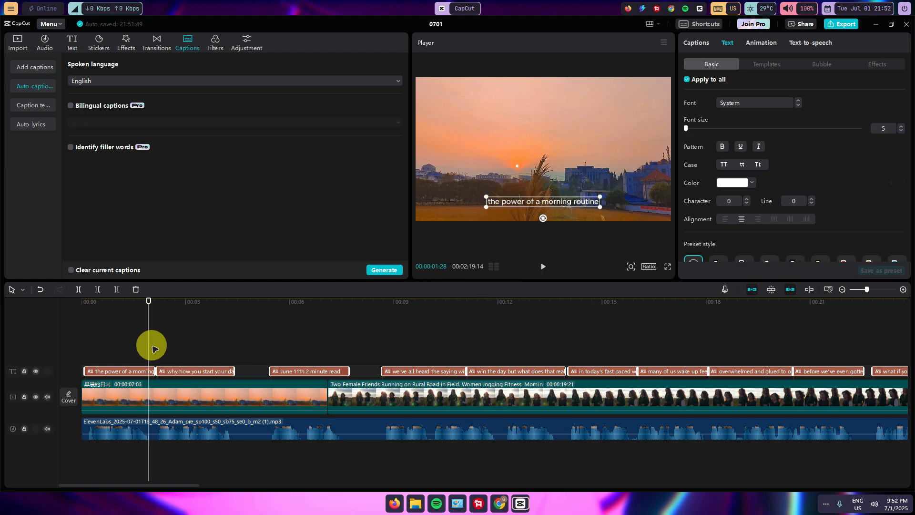
{"action": "left_click_drag", "start_coordinate": [147, 305], "coordinate": [130, 302]}
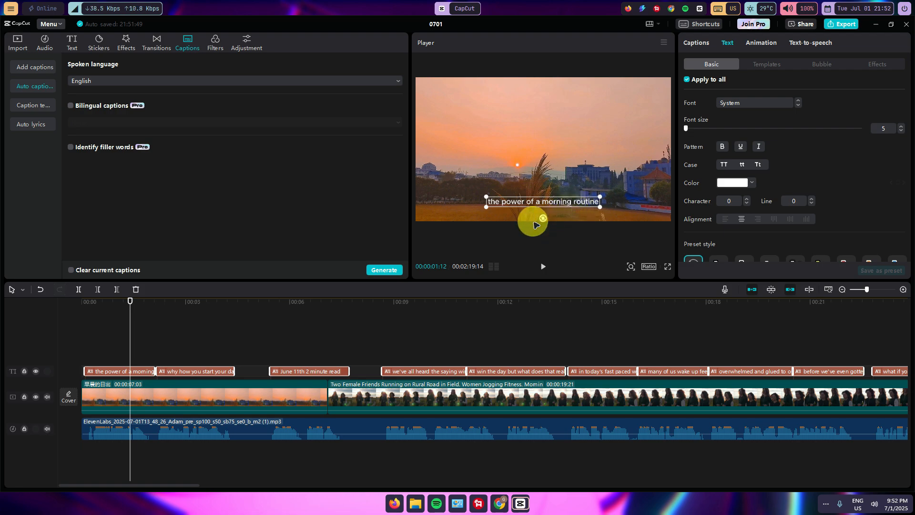
- Apply the bold white text template with a dark outline to all captions and enlarge them to span the frame's width
{"action": "left_click", "coordinate": [140, 372]}
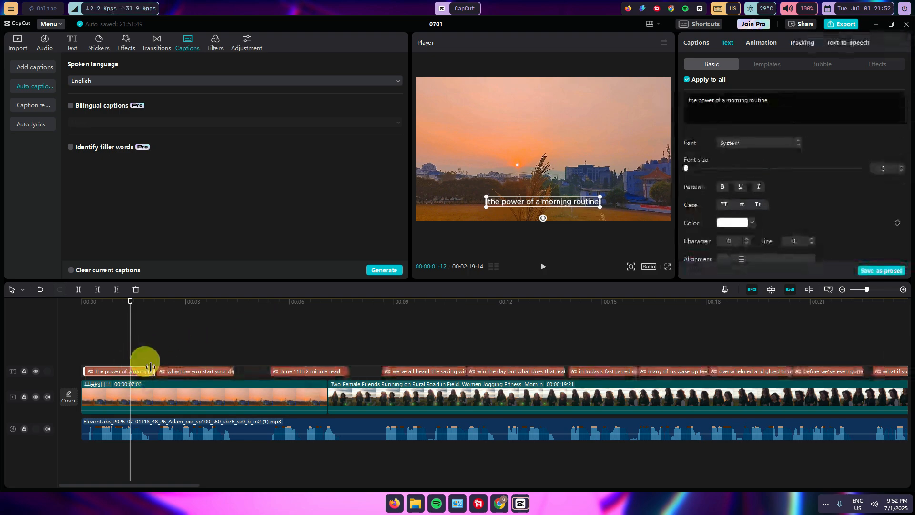
{"action": "left_click", "coordinate": [767, 64]}
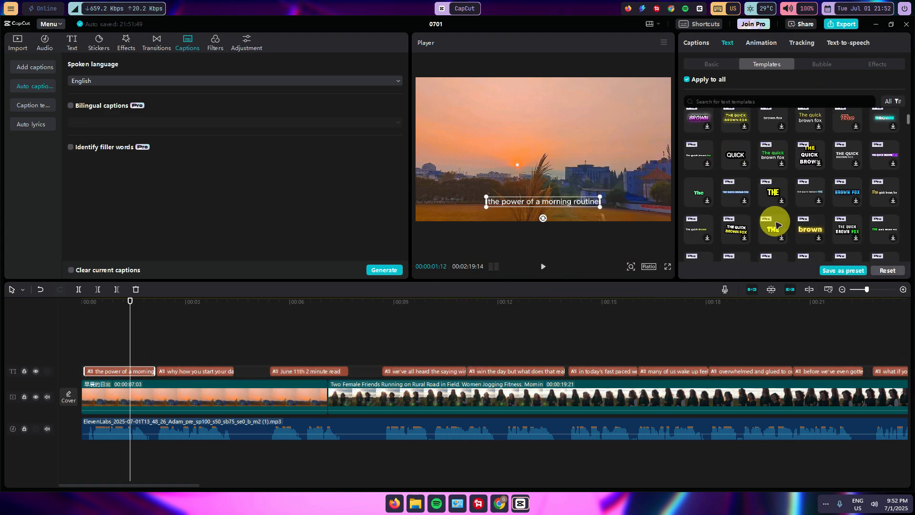
{"action": "scroll", "coordinate": [810, 201], "scroll_direction": "down", "scroll_amount": 1}
{"action": "left_click_drag", "start_coordinate": [905, 123], "coordinate": [897, 260]}
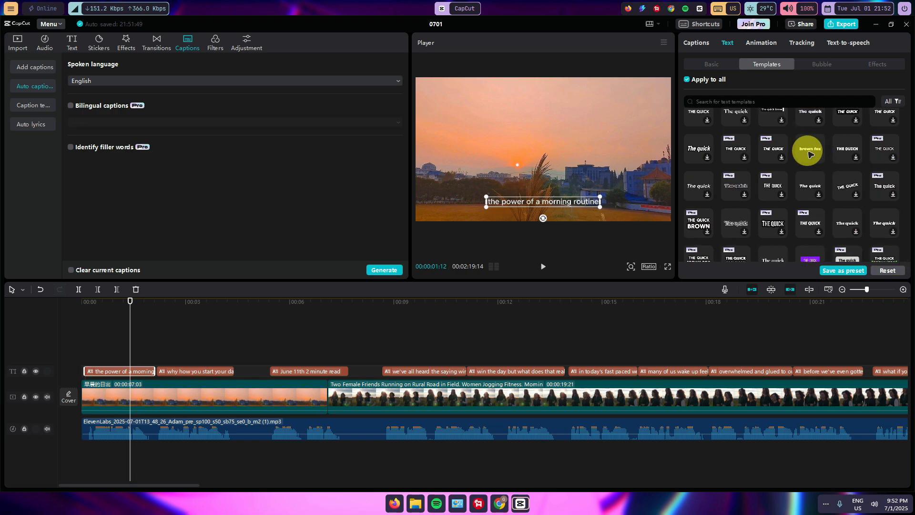
{"action": "left_click", "coordinate": [810, 154]}
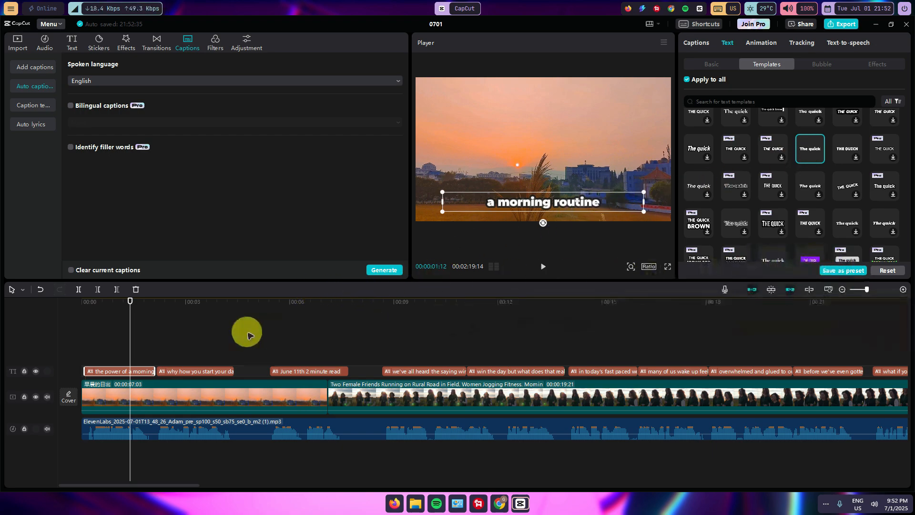
{"action": "left_click_drag", "start_coordinate": [130, 300], "coordinate": [134, 347]}
{"action": "left_click_drag", "start_coordinate": [443, 194], "coordinate": [408, 193]}
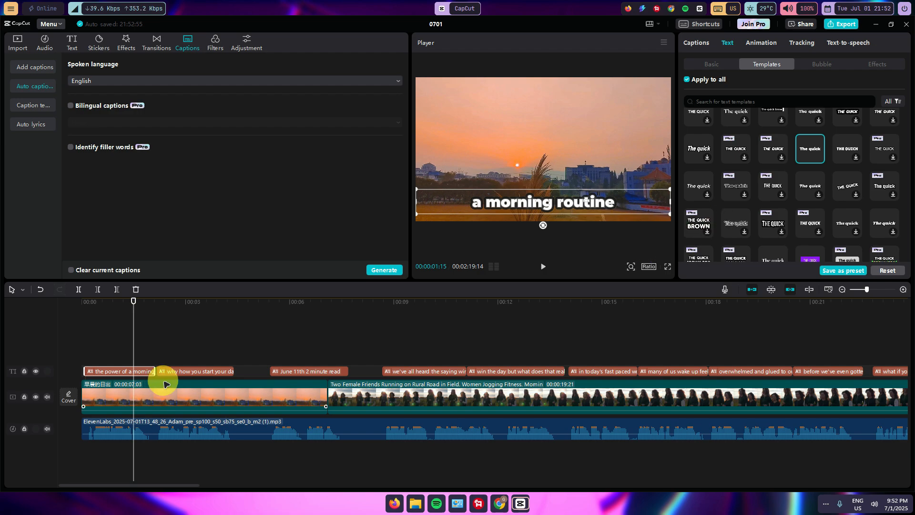
- Add a Black Fade transition between the opening sunrise clip and the clip of two women jogging
{"action": "left_click", "coordinate": [292, 402]}
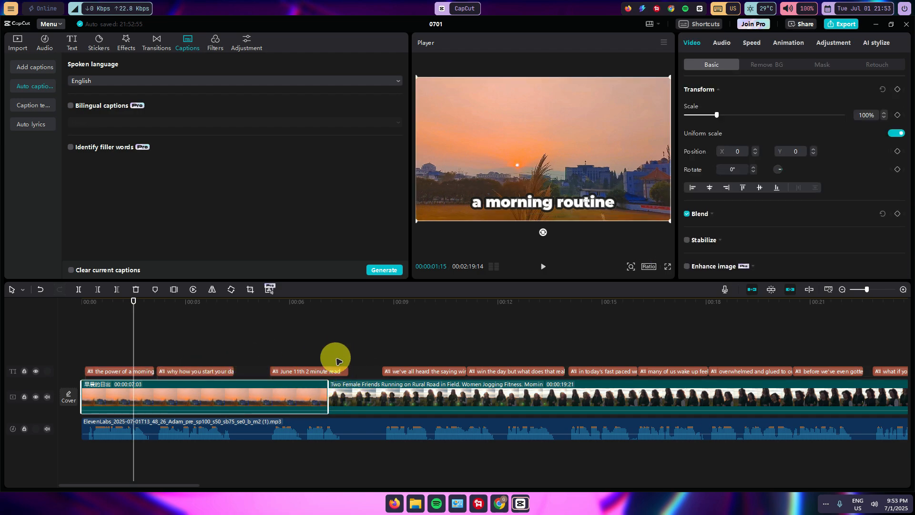
{"action": "left_click_drag", "start_coordinate": [143, 299], "coordinate": [311, 329]}
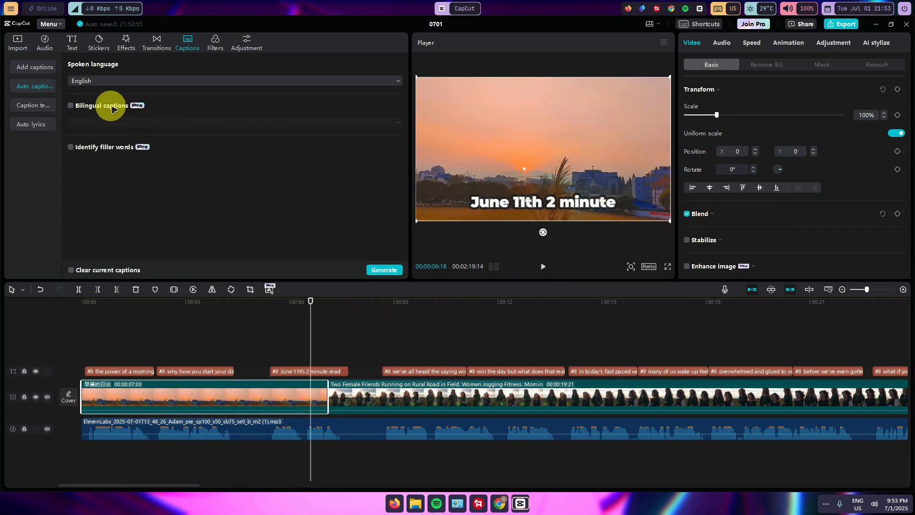
{"action": "left_click", "coordinate": [155, 48]}
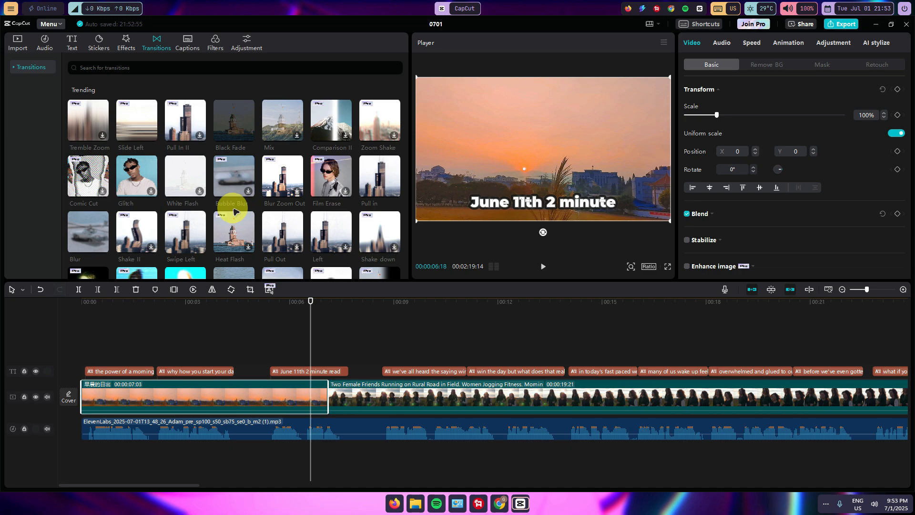
{"action": "left_click_drag", "start_coordinate": [231, 122], "coordinate": [324, 399]}
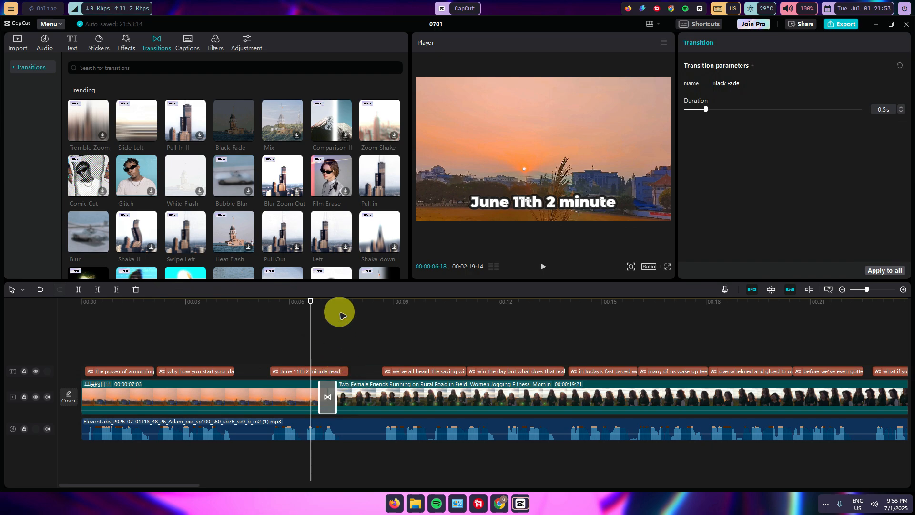
- Play the cut from the sunrise clip to the jogging clip to check the transition, and move on to about 10 seconds
{"action": "left_click_drag", "start_coordinate": [309, 305], "coordinate": [314, 302]}
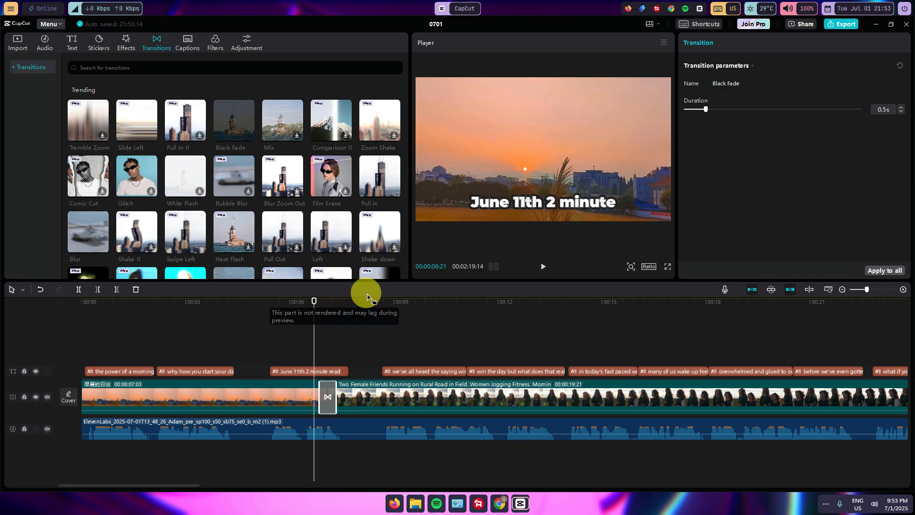
{"action": "left_click", "coordinate": [542, 266]}
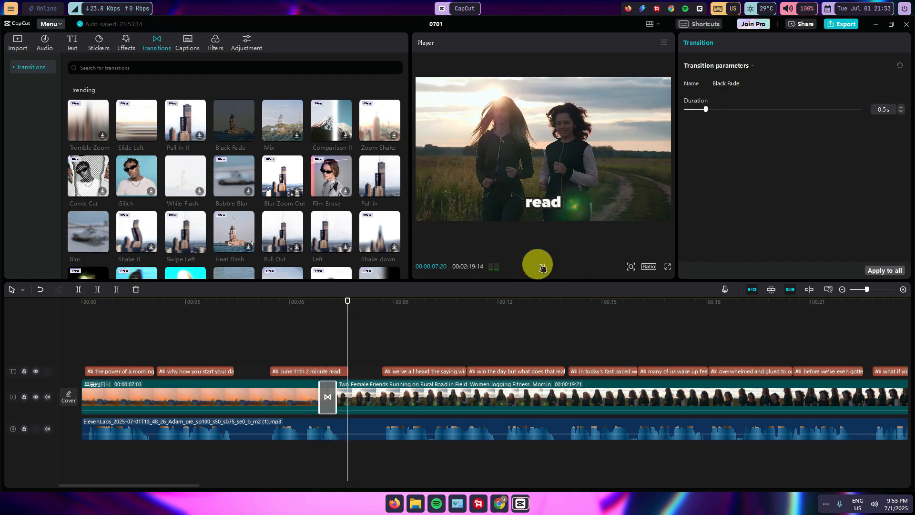
{"action": "left_click", "coordinate": [542, 266]}
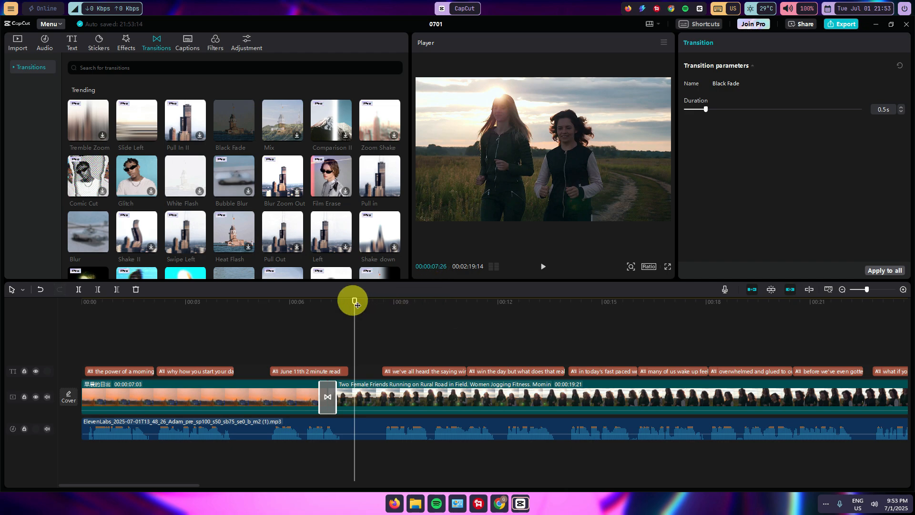
{"action": "left_click_drag", "start_coordinate": [353, 300], "coordinate": [429, 303]}
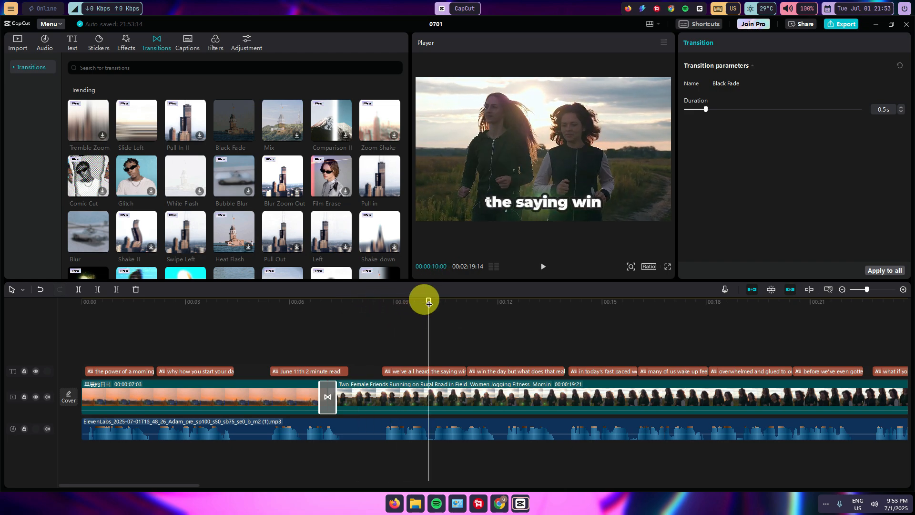
- Look through the available video effects, stickers, text options and filters
{"action": "left_click", "coordinate": [127, 44]}
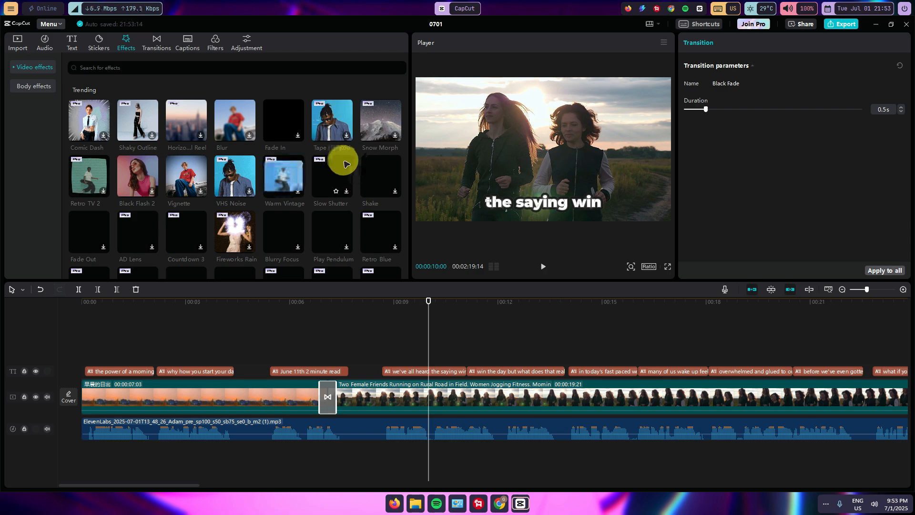
{"action": "left_click", "coordinate": [97, 42]}
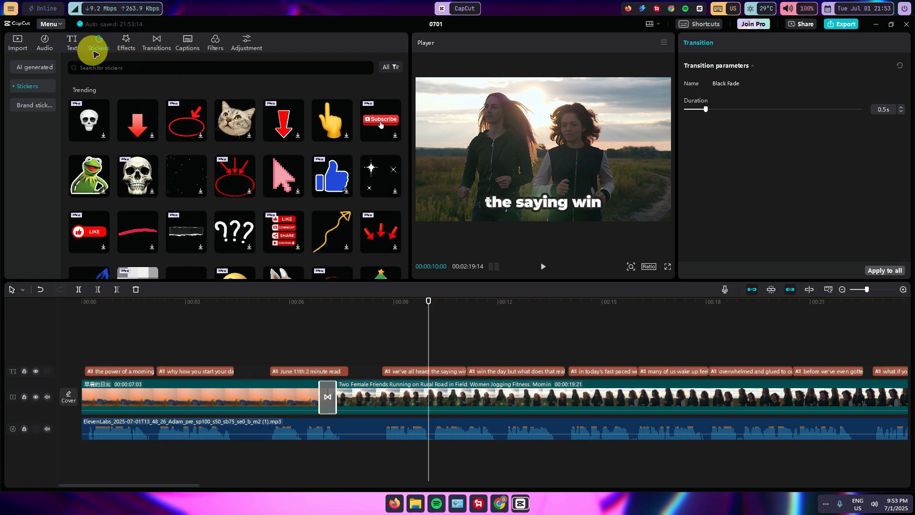
{"action": "left_click", "coordinate": [71, 41]}
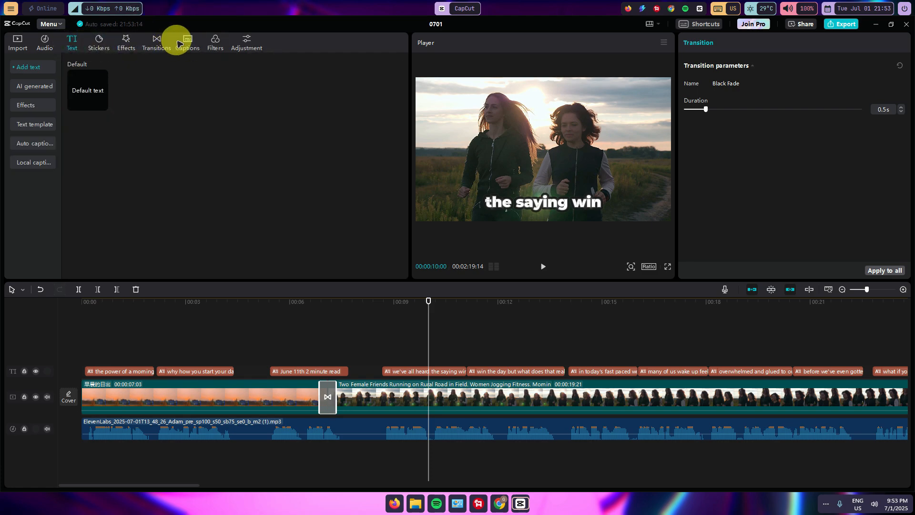
{"action": "left_click", "coordinate": [214, 42]}
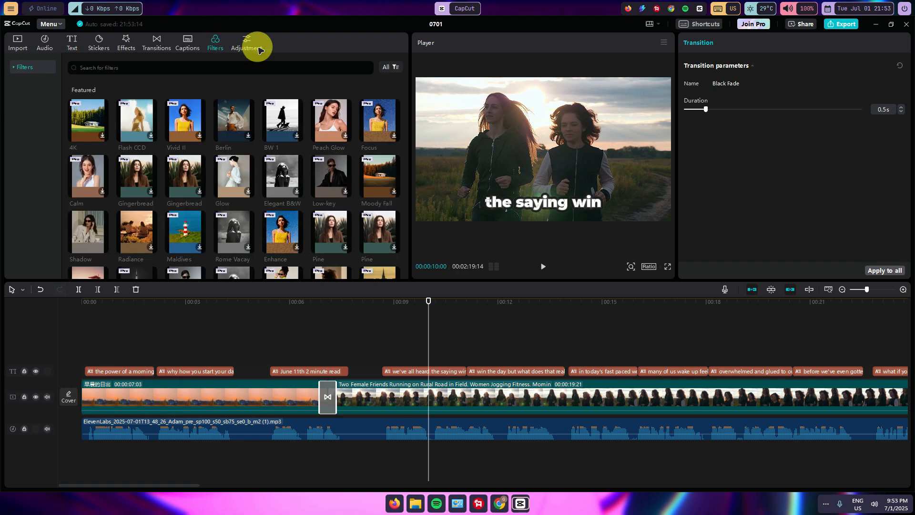
{"action": "scroll", "coordinate": [388, 102], "scroll_direction": "down", "scroll_amount": 5}
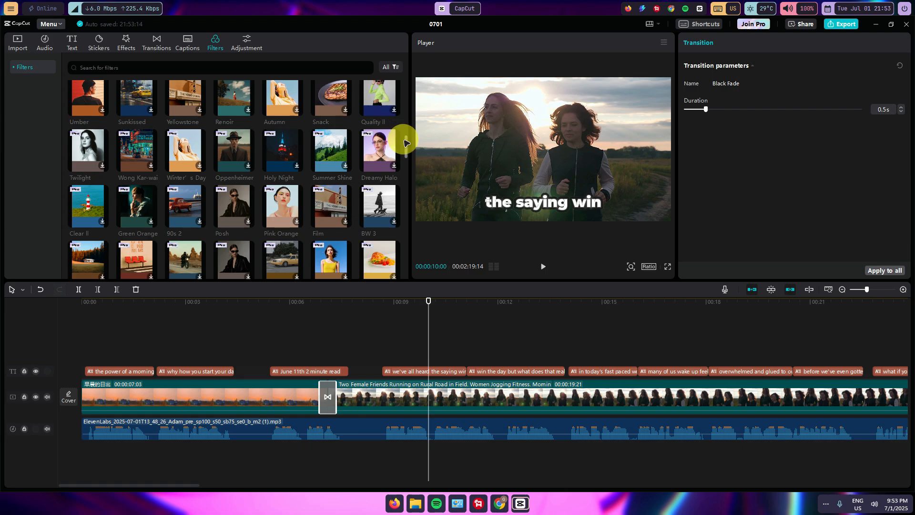
{"action": "scroll", "coordinate": [404, 139], "scroll_direction": "down", "scroll_amount": 3}
{"action": "left_click_drag", "start_coordinate": [411, 154], "coordinate": [406, 67]}
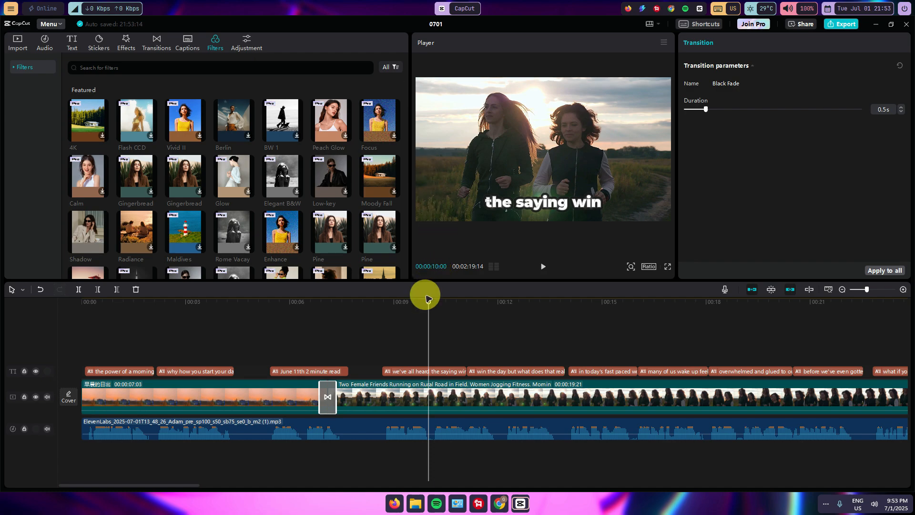
- Scrub through the first two clips to review them, return the playhead to the start and bring back the stock media library
{"action": "left_click_drag", "start_coordinate": [428, 304], "coordinate": [542, 298]}
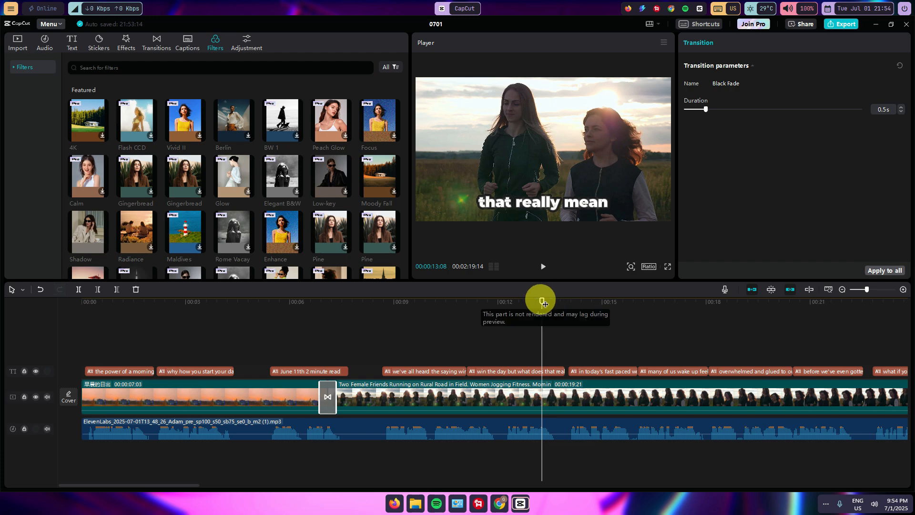
{"action": "left_click_drag", "start_coordinate": [537, 298], "coordinate": [314, 329]}
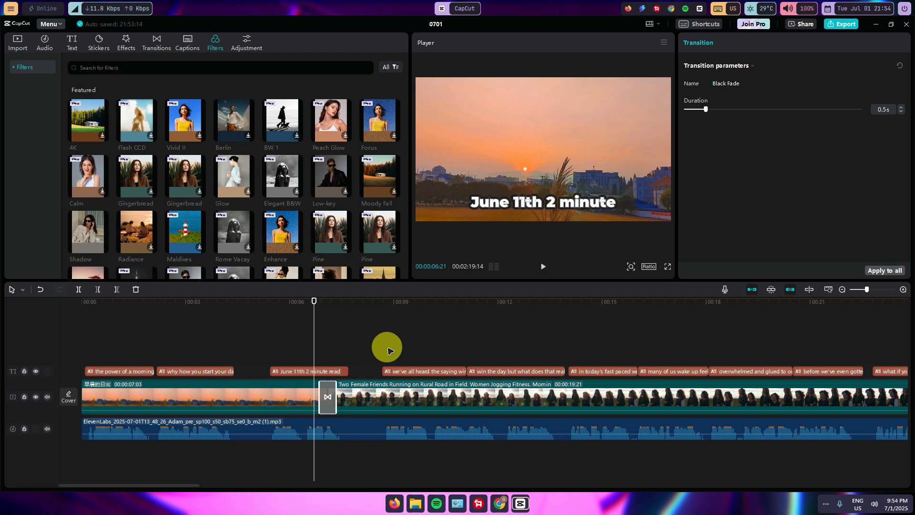
{"action": "left_click", "coordinate": [310, 301]}
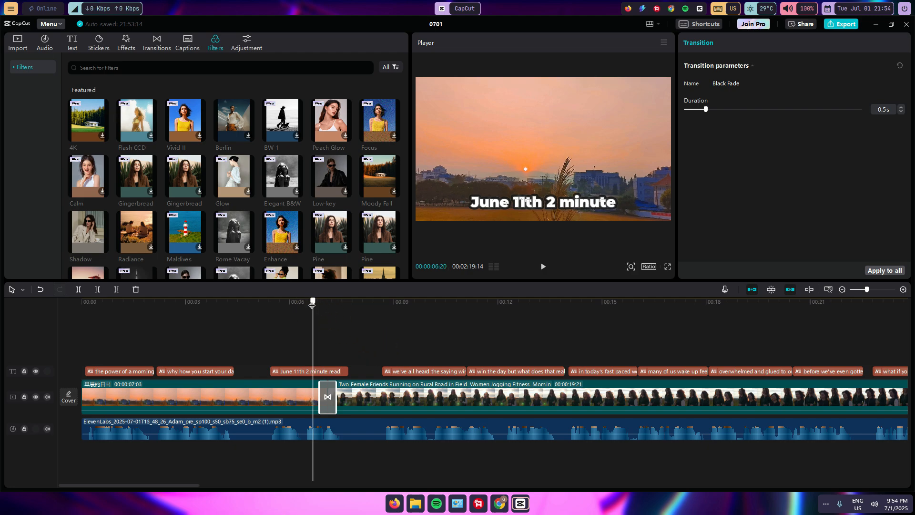
{"action": "left_click_drag", "start_coordinate": [115, 312], "coordinate": [311, 328]}
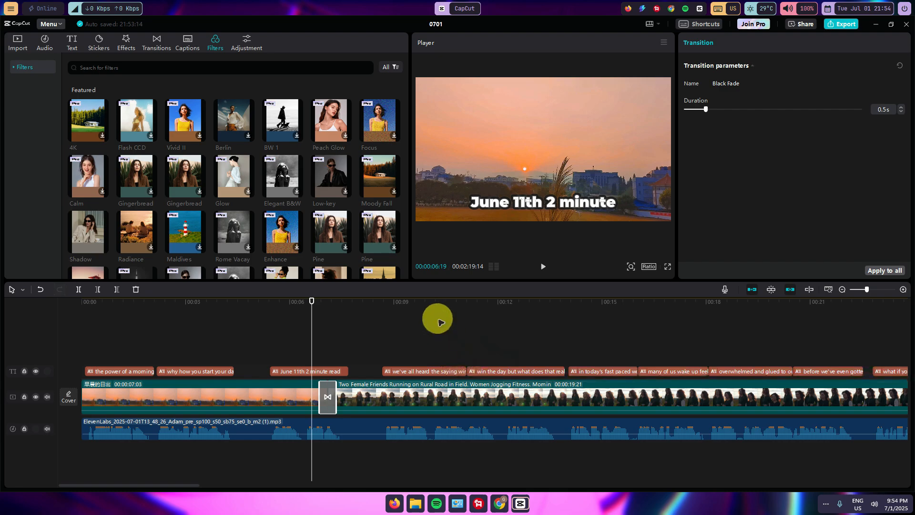
{"action": "left_click_drag", "start_coordinate": [308, 300], "coordinate": [41, 343]}
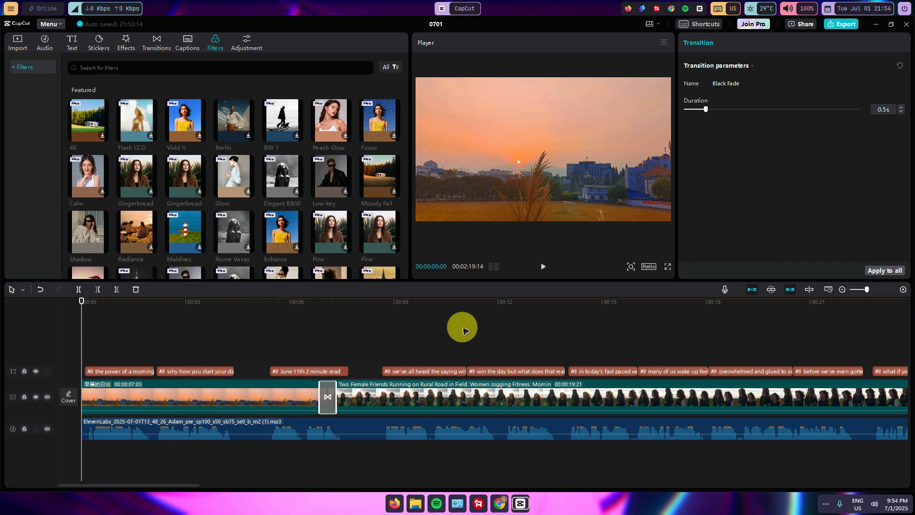
{"action": "left_click", "coordinate": [18, 42]}
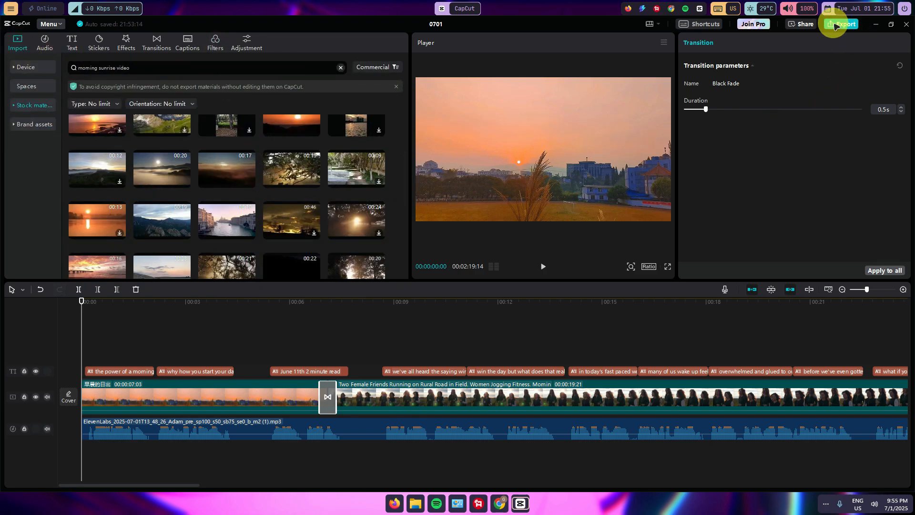
- Export the video as Podcast in 1080P, H.264 and mp4 with the frame rate set to 60fps
{"action": "left_click", "coordinate": [834, 25]}
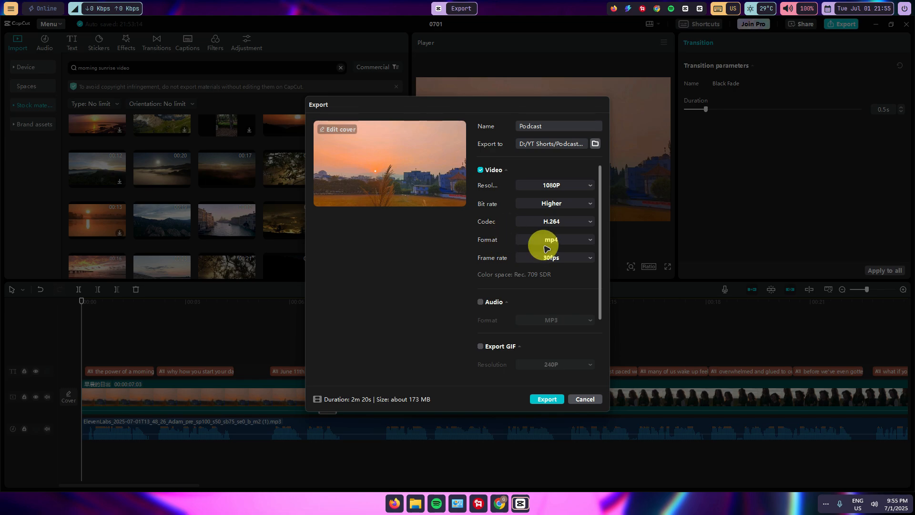
{"action": "left_click", "coordinate": [542, 260]}
{"action": "left_click", "coordinate": [538, 330]}
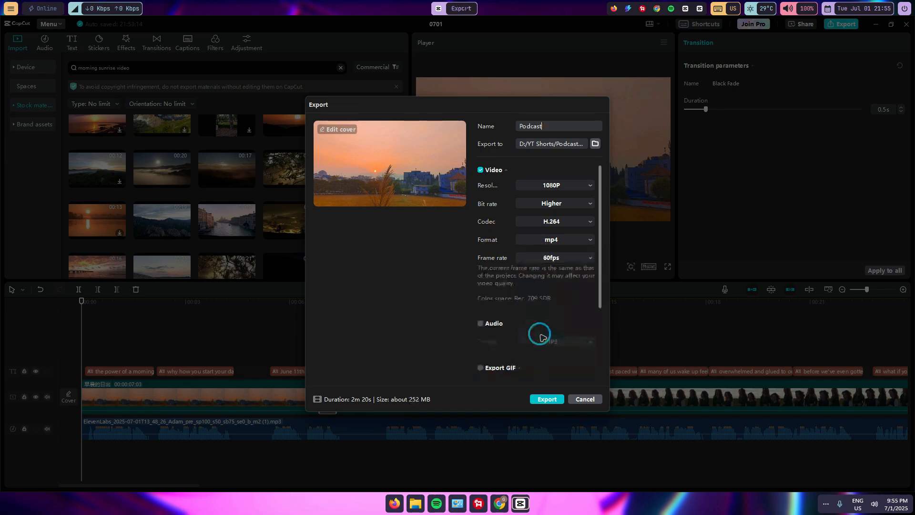
{"action": "scroll", "coordinate": [527, 249], "scroll_direction": "down", "scroll_amount": 3}
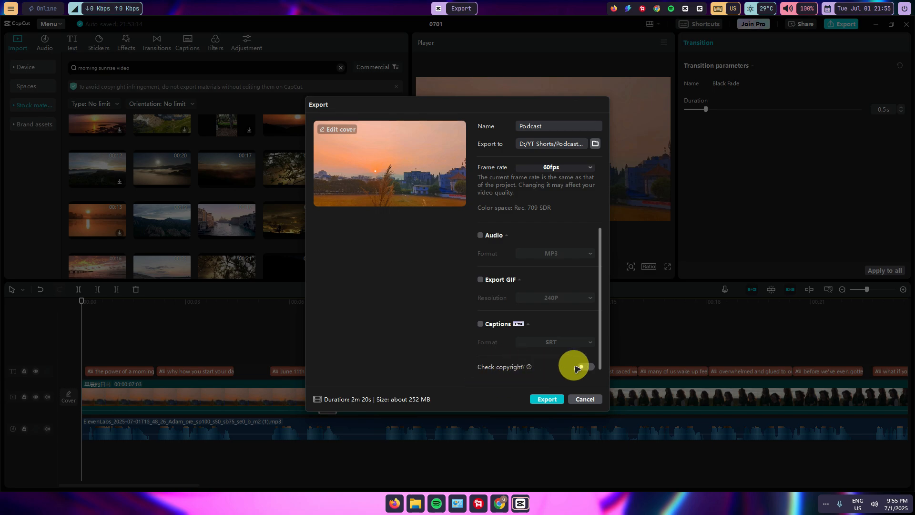
{"action": "scroll", "coordinate": [552, 260], "scroll_direction": "up", "scroll_amount": 2}
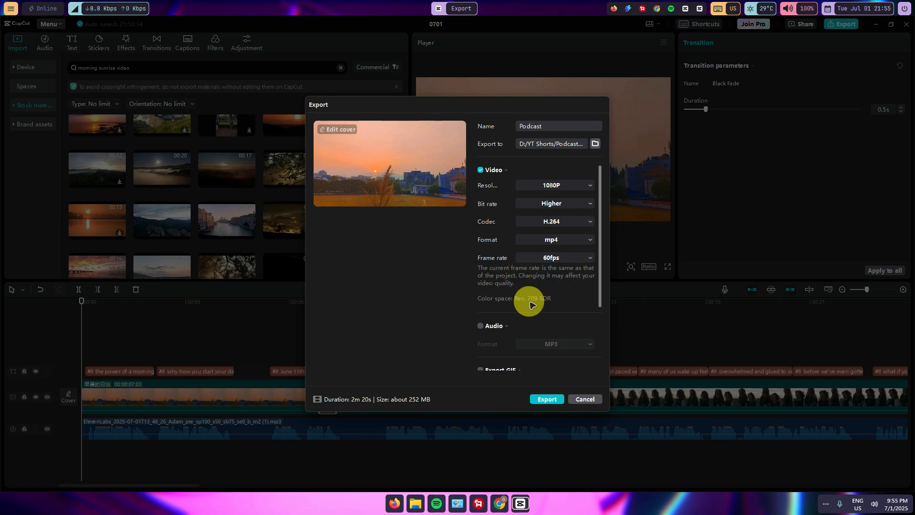
{"action": "left_click", "coordinate": [548, 399]}
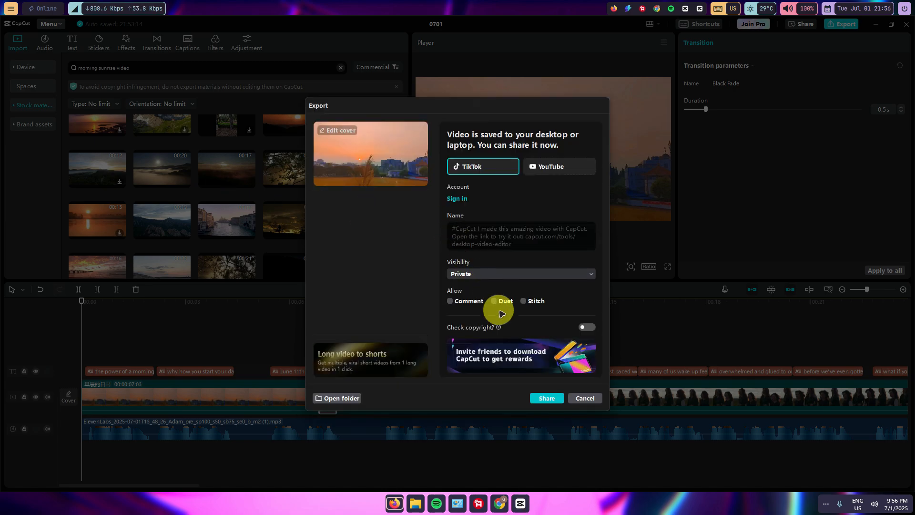
- Open the export folder and play Podcast.mp4 in VLC to check the result, pausing it after about 16 seconds
{"action": "left_click", "coordinate": [341, 398]}
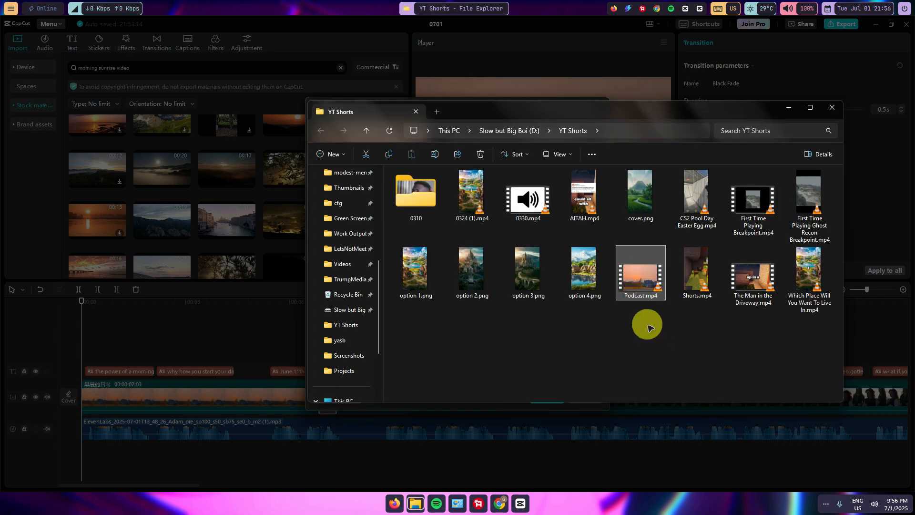
{"action": "double_click", "coordinate": [643, 279]}
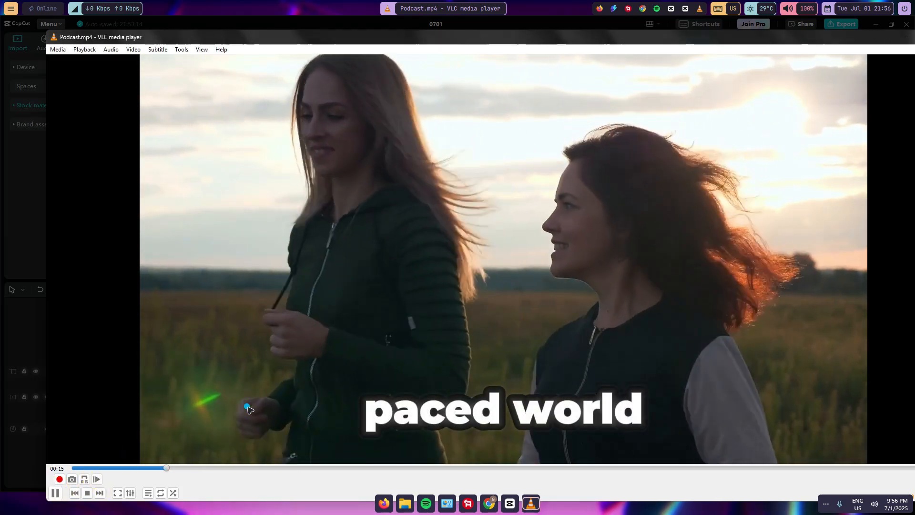
{"action": "left_click", "coordinate": [56, 493]}
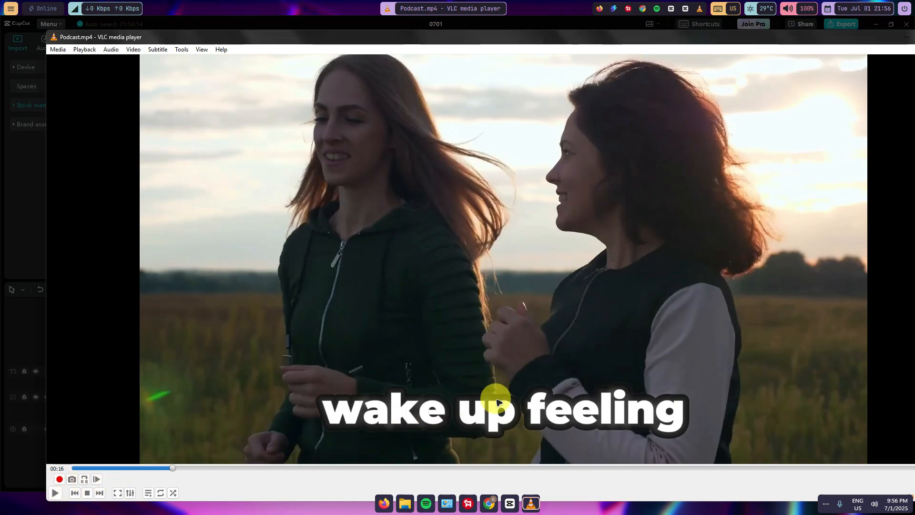
- Minimise the VLC player and close the YT Shorts folder and the export dialog to return to the CapCut editor
{"action": "left_click_drag", "start_coordinate": [840, 37], "coordinate": [732, 38]}
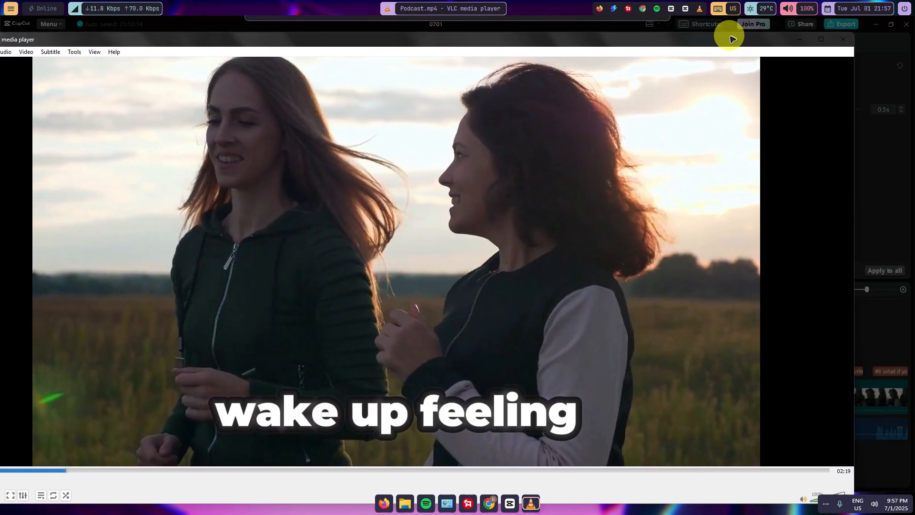
{"action": "left_click", "coordinate": [800, 39]}
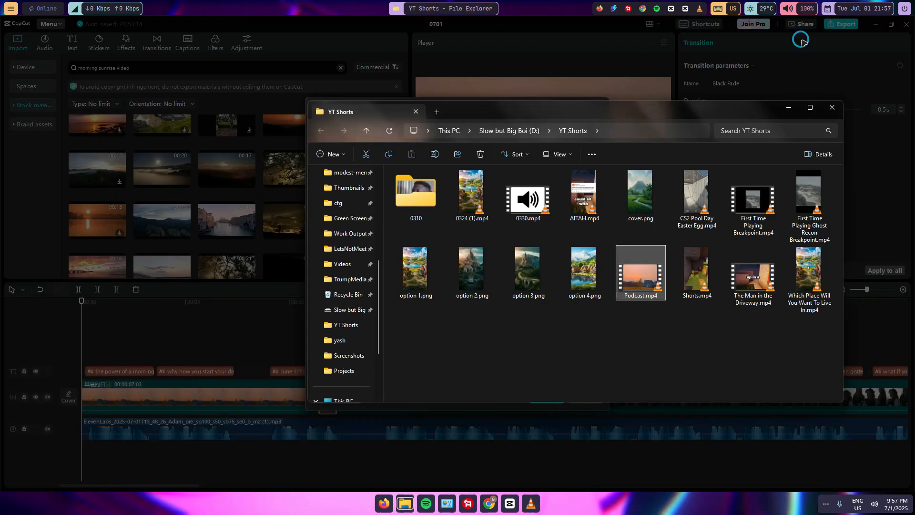
{"action": "left_click", "coordinate": [833, 110]}
{"action": "left_click", "coordinate": [581, 400]}
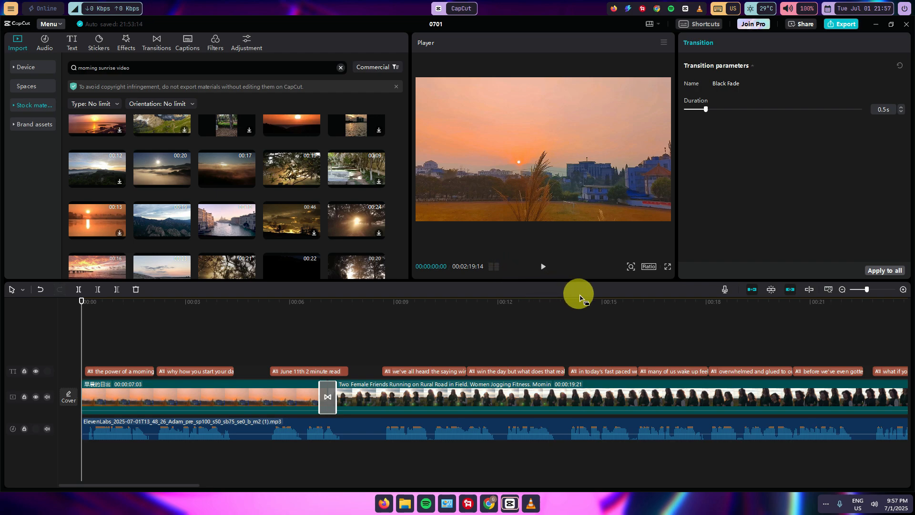
{"action": "left_click_drag", "start_coordinate": [81, 301], "coordinate": [539, 361]}
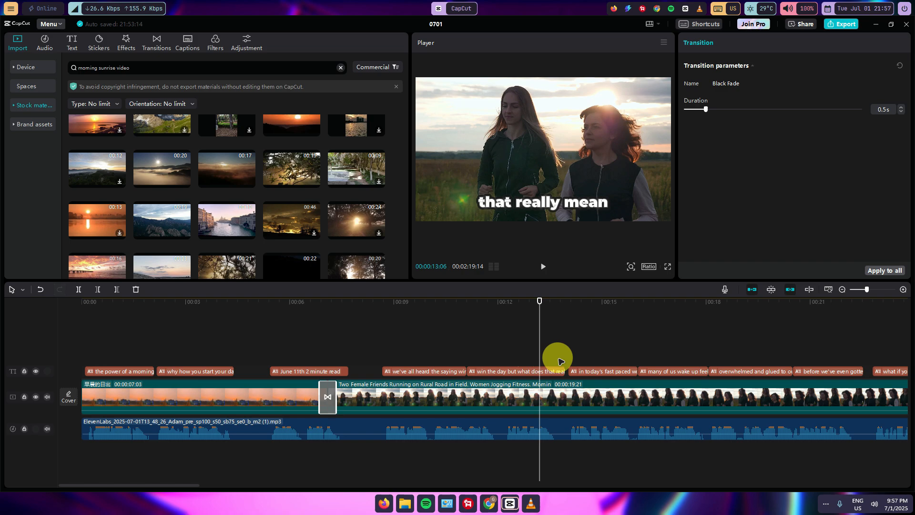